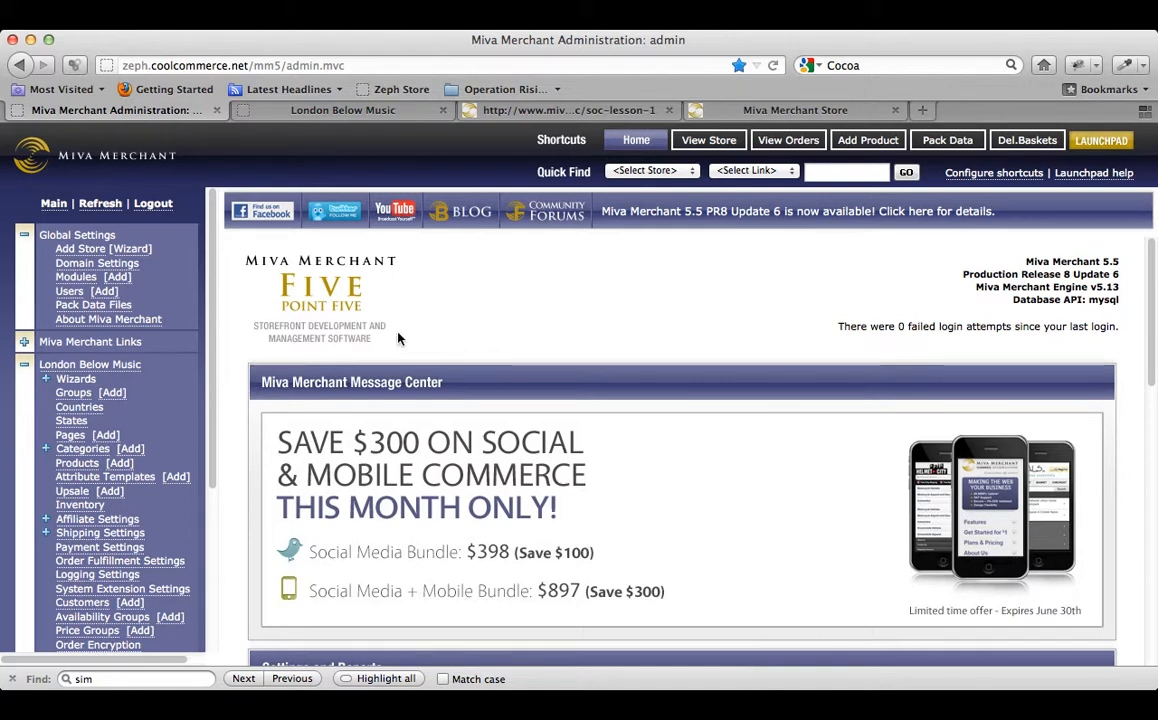
In Payment Settings, tick Credit Card Payment with Simple Validation and update the module assignments.
{"action": "scroll", "coordinate": [83, 382], "scroll_direction": "down", "scroll_amount": 5}
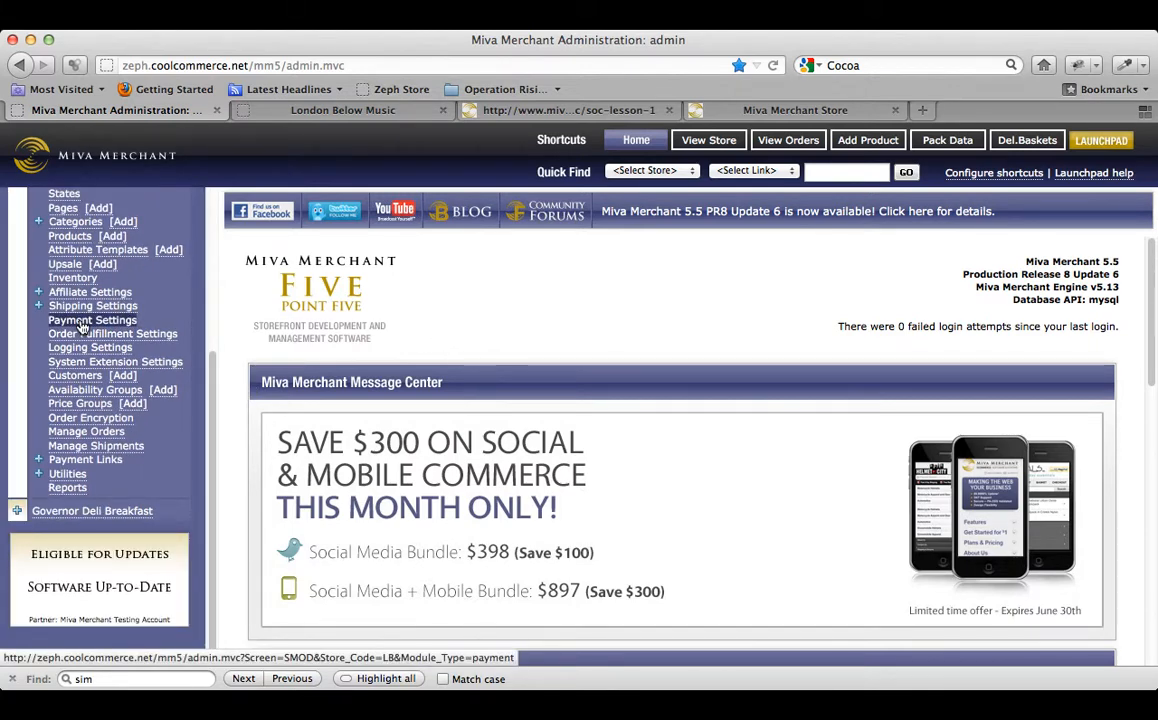
{"action": "left_click", "coordinate": [83, 322]}
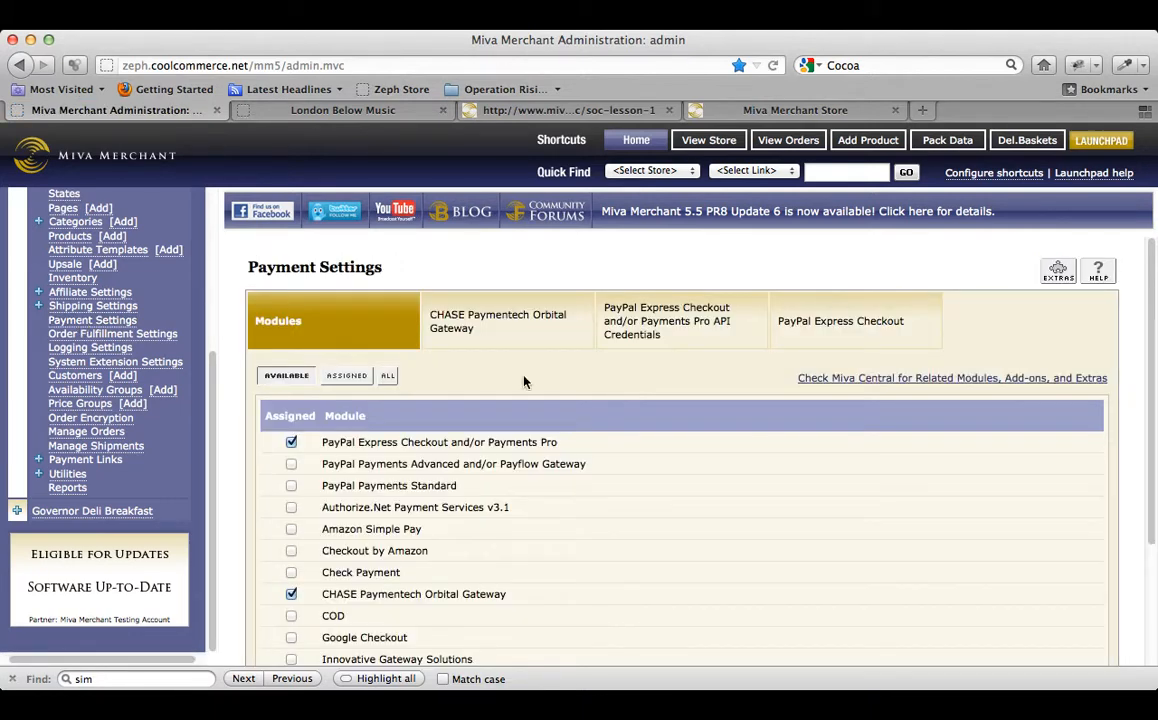
{"action": "scroll", "coordinate": [534, 378], "scroll_direction": "down", "scroll_amount": 2}
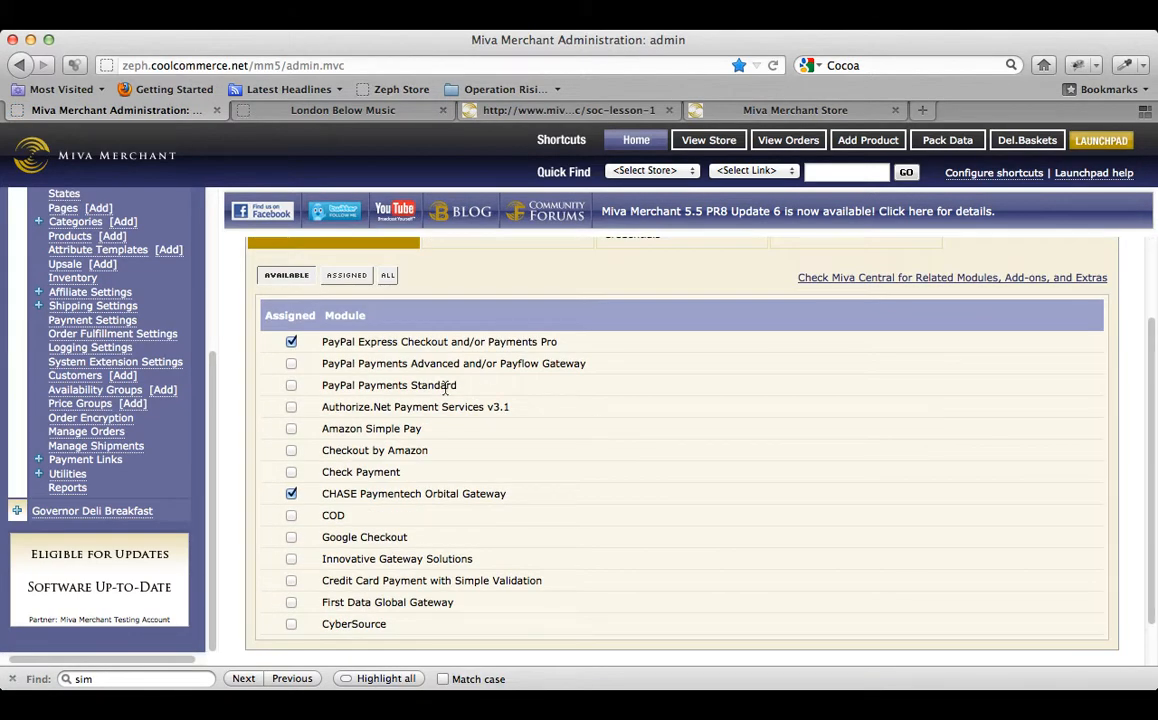
{"action": "left_click", "coordinate": [291, 581]}
{"action": "scroll", "coordinate": [688, 558], "scroll_direction": "down", "scroll_amount": 2}
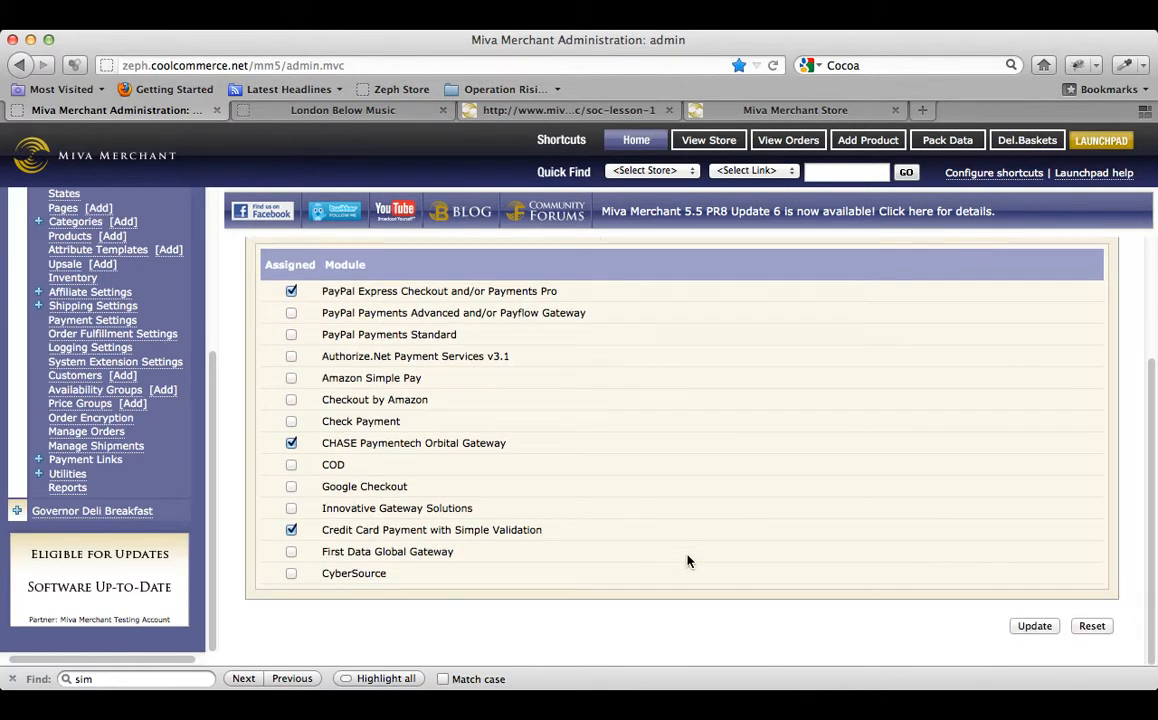
{"action": "left_click", "coordinate": [1030, 625]}
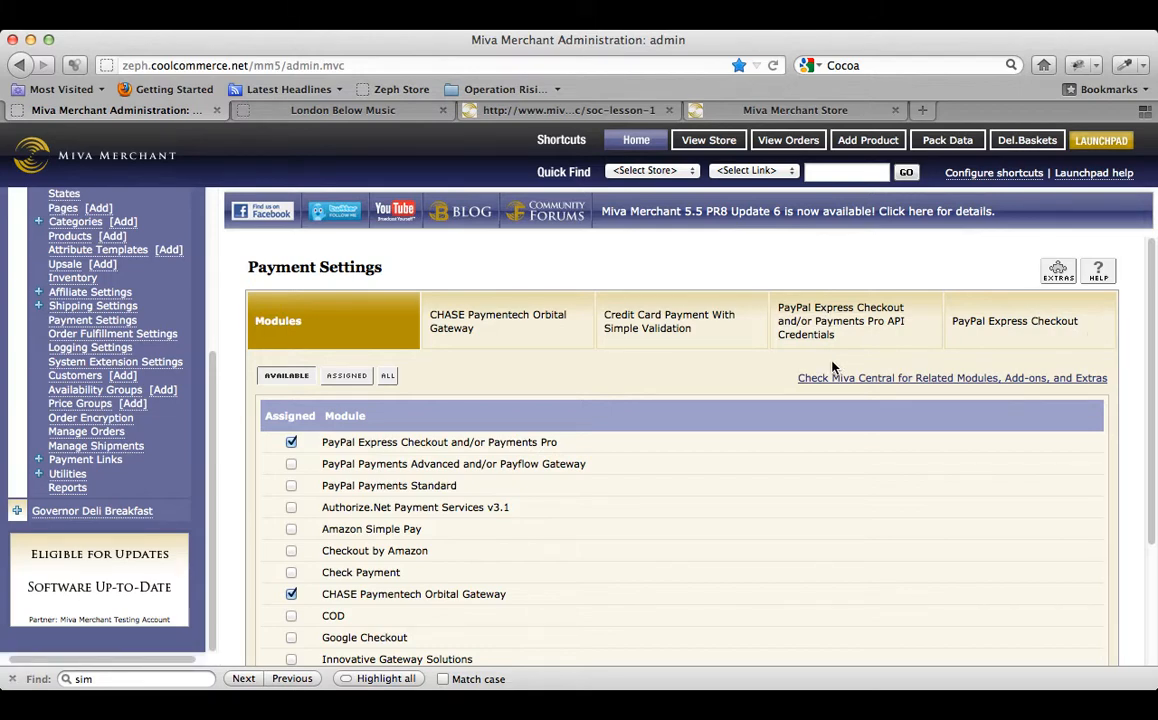
Review the Simple Validation card list, marking Discover for removal and then unmarking it.
{"action": "left_click", "coordinate": [657, 332]}
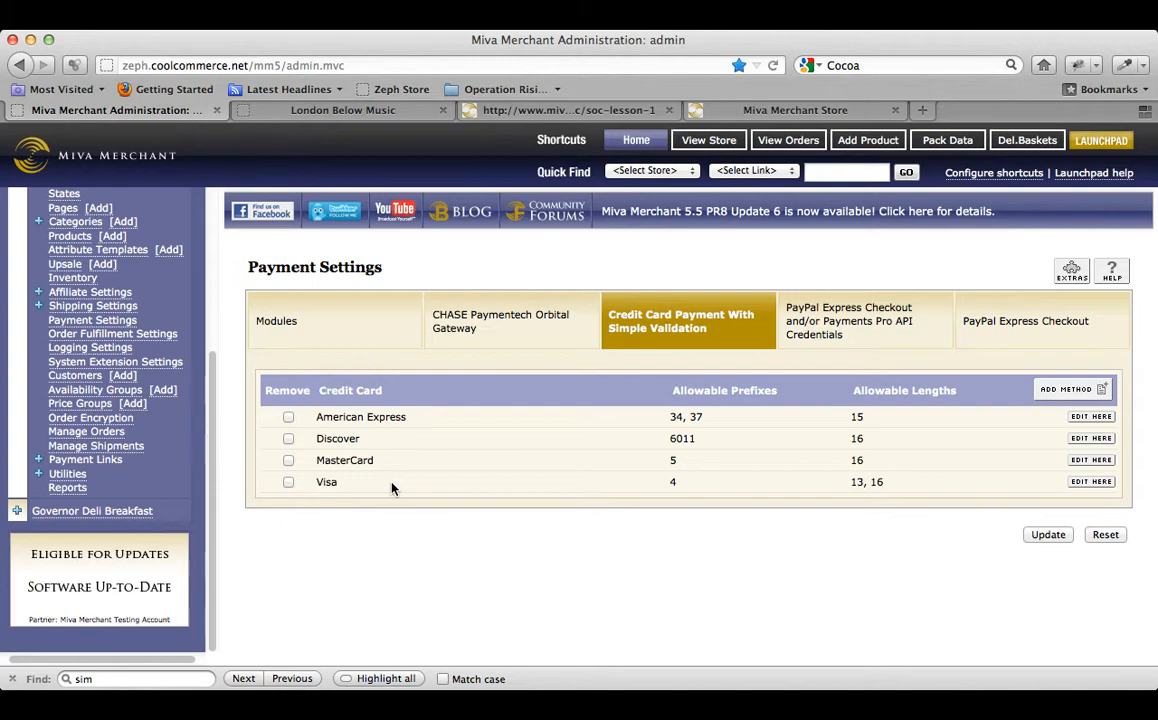
{"action": "left_click", "coordinate": [288, 441]}
{"action": "left_click", "coordinate": [287, 440]}
Check the storefront checkout's Pay With options, keeping American Express, then return to the admin.
{"action": "left_click", "coordinate": [681, 144]}
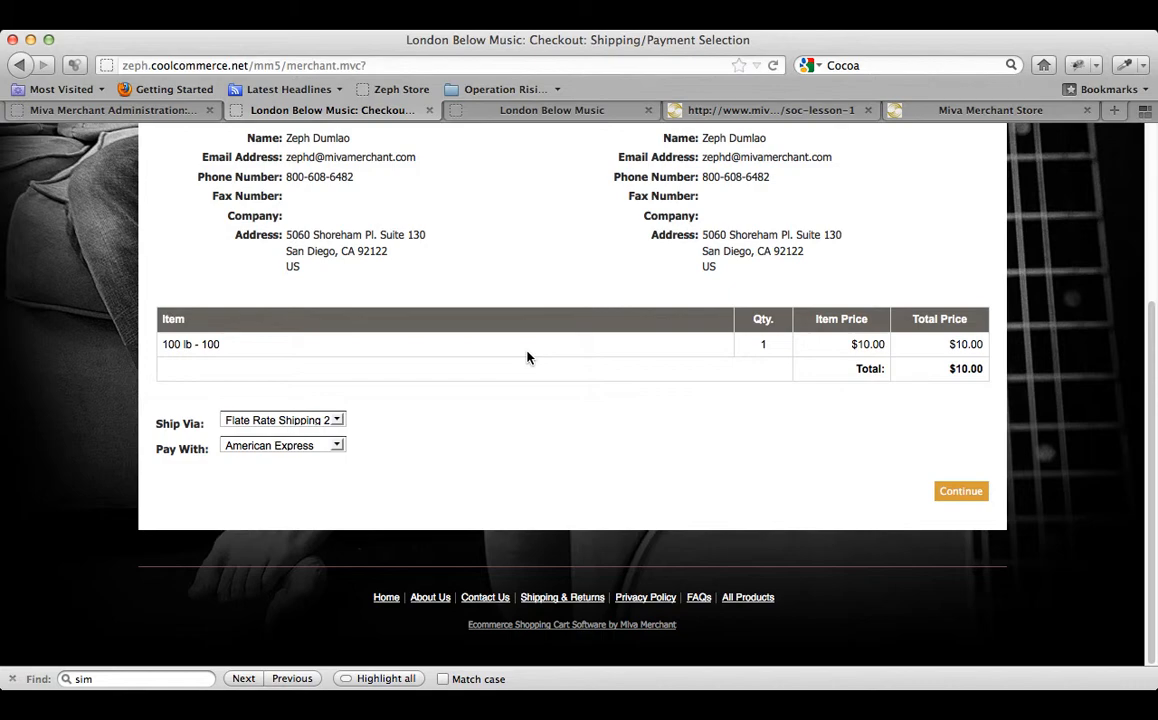
{"action": "left_click", "coordinate": [335, 446]}
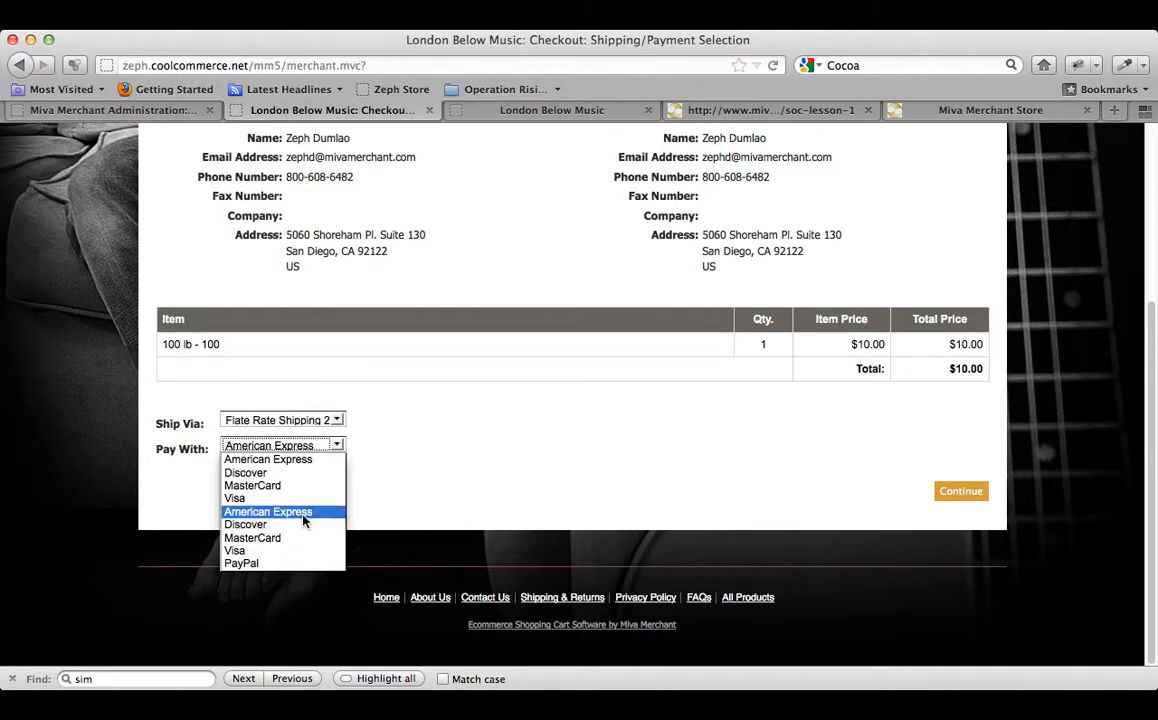
{"action": "left_click", "coordinate": [459, 480]}
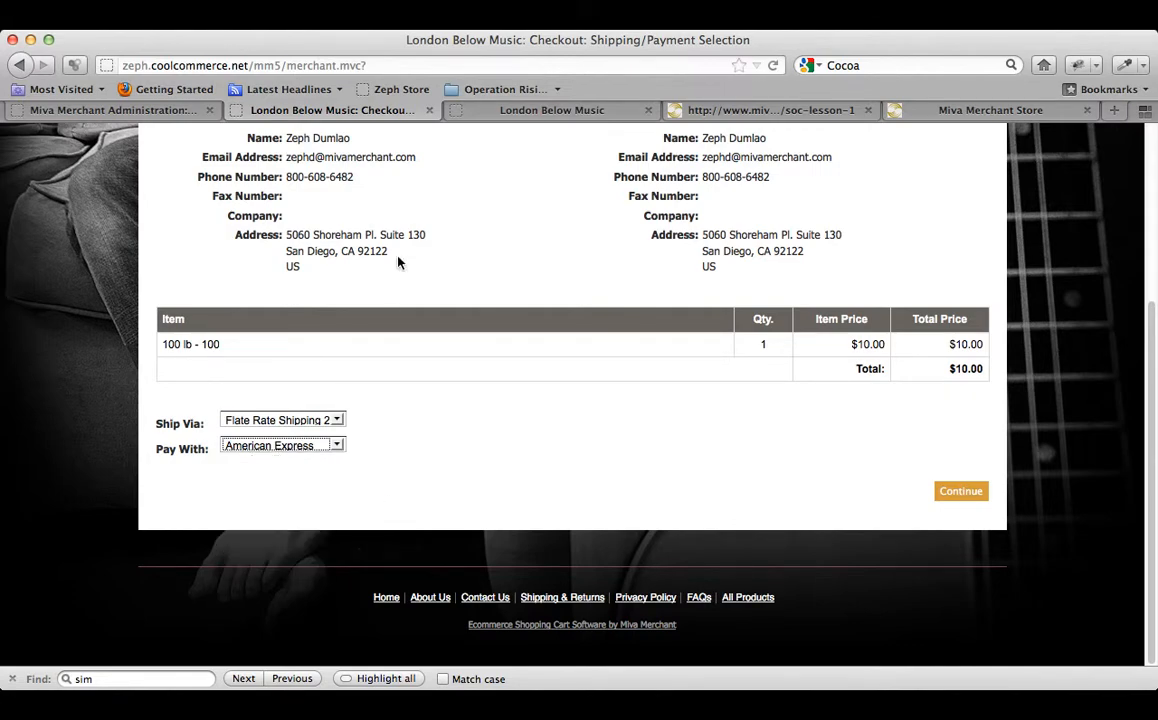
{"action": "left_click", "coordinate": [148, 110]}
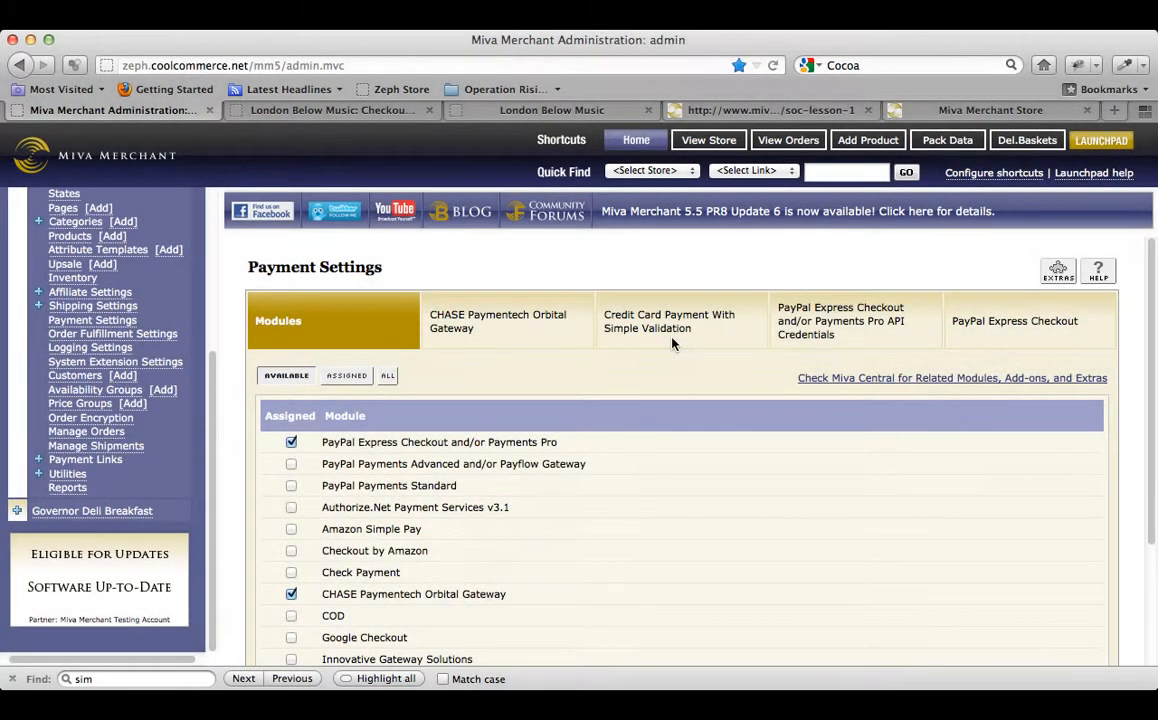
Untick American Express, Discover, MasterCard and Visa for CHASE Paymentech, save, and reload checkout.
{"action": "left_click", "coordinate": [475, 337]}
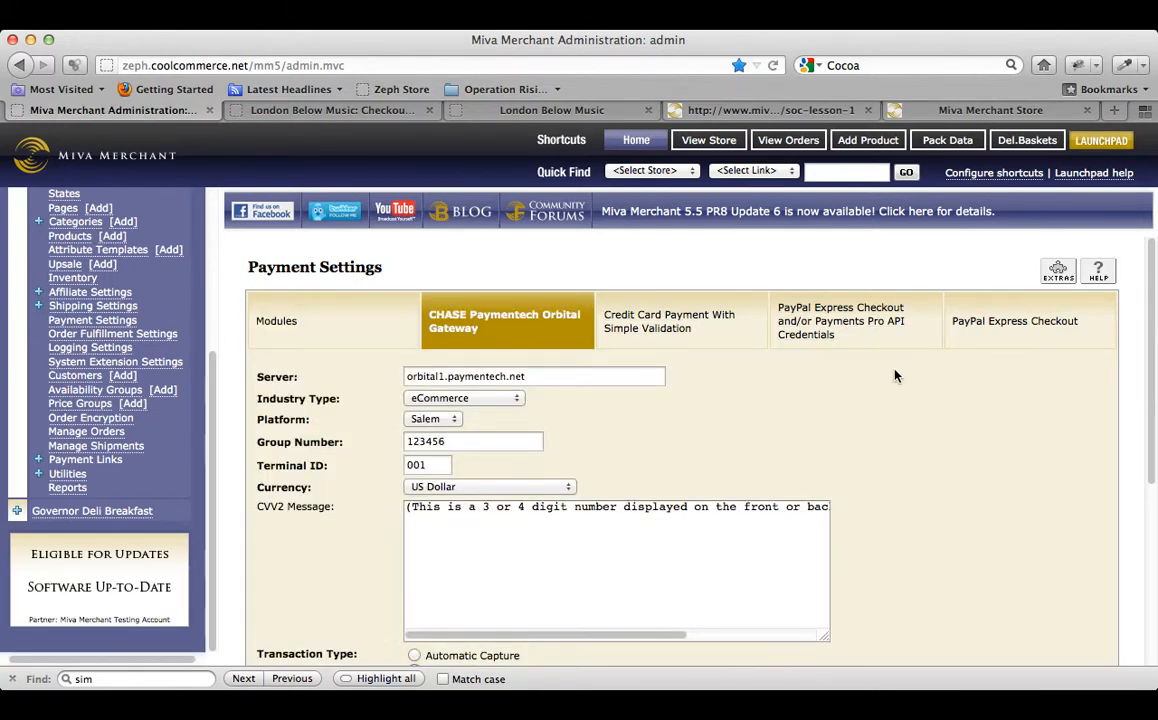
{"action": "scroll", "coordinate": [932, 484], "scroll_direction": "down", "scroll_amount": 5}
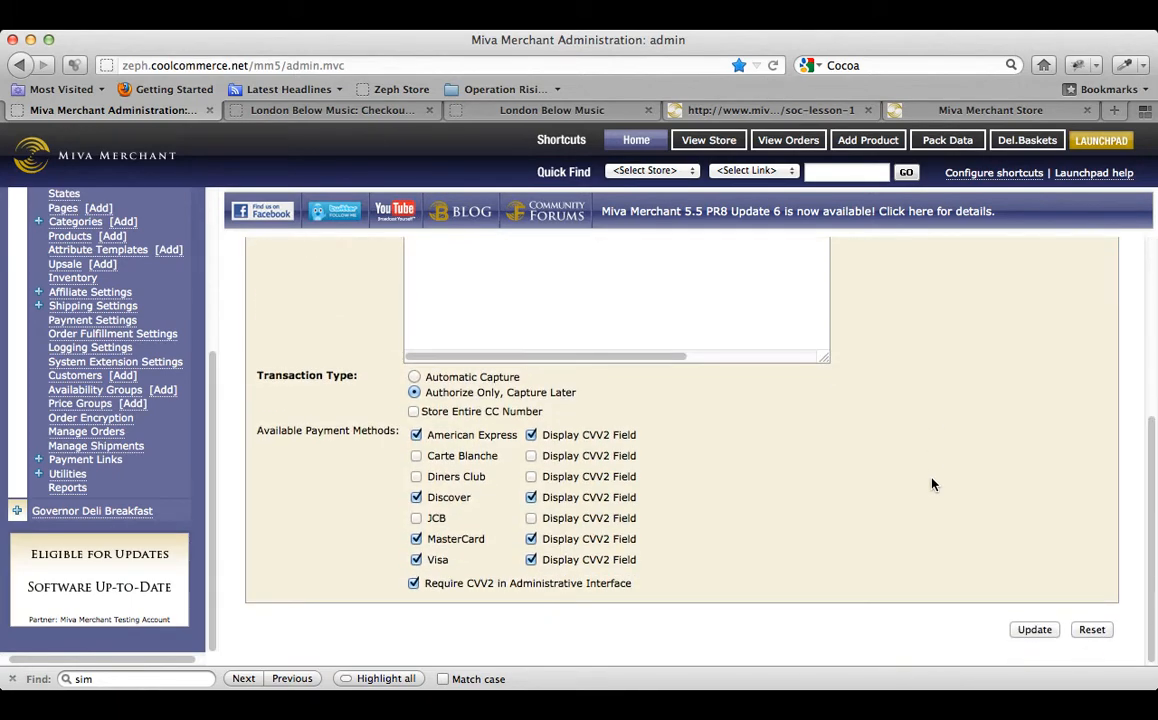
{"action": "scroll", "coordinate": [932, 484], "scroll_direction": "up", "scroll_amount": 5}
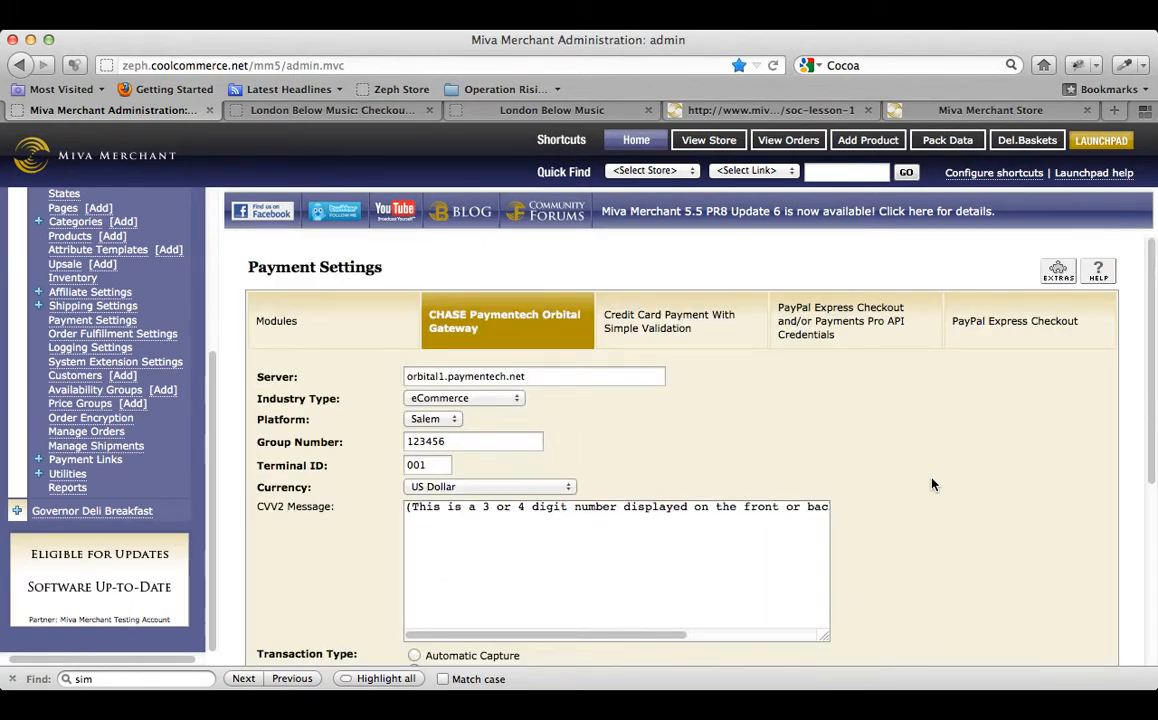
{"action": "scroll", "coordinate": [932, 484], "scroll_direction": "down", "scroll_amount": 5}
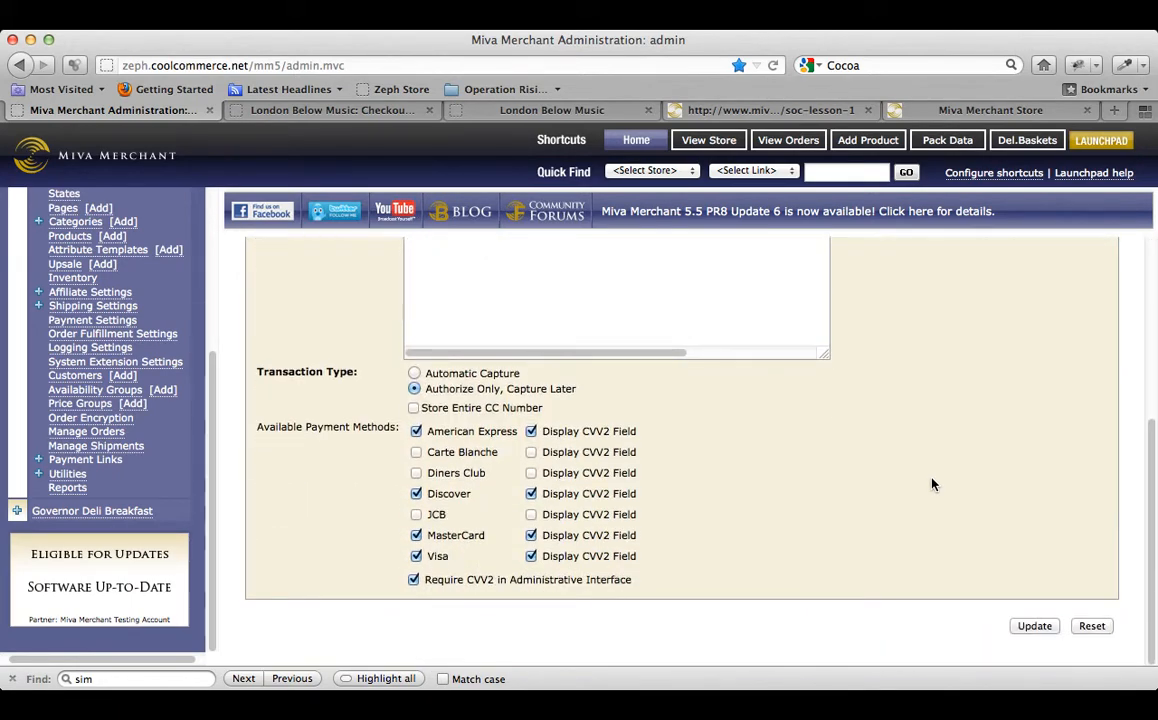
{"action": "left_click", "coordinate": [415, 433]}
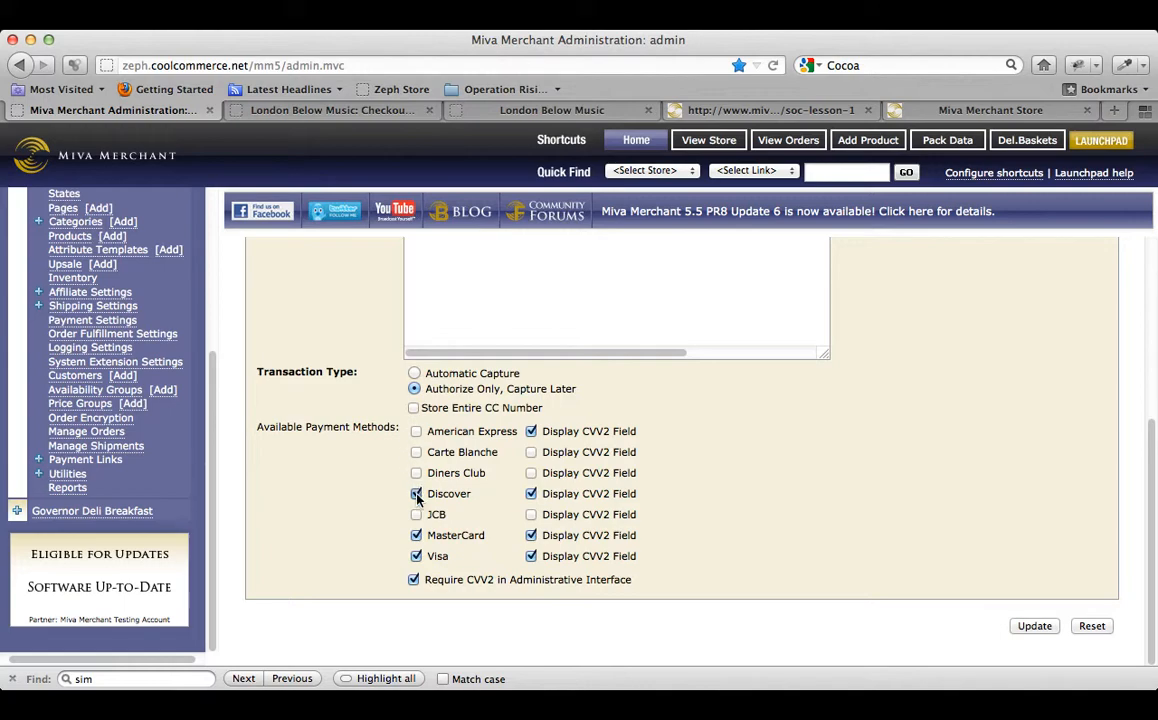
{"action": "left_click", "coordinate": [416, 494]}
{"action": "left_click", "coordinate": [416, 537]}
{"action": "left_click", "coordinate": [416, 556]}
{"action": "left_click", "coordinate": [1034, 626]}
{"action": "left_click", "coordinate": [374, 108]}
{"action": "key", "text": "super+r"}
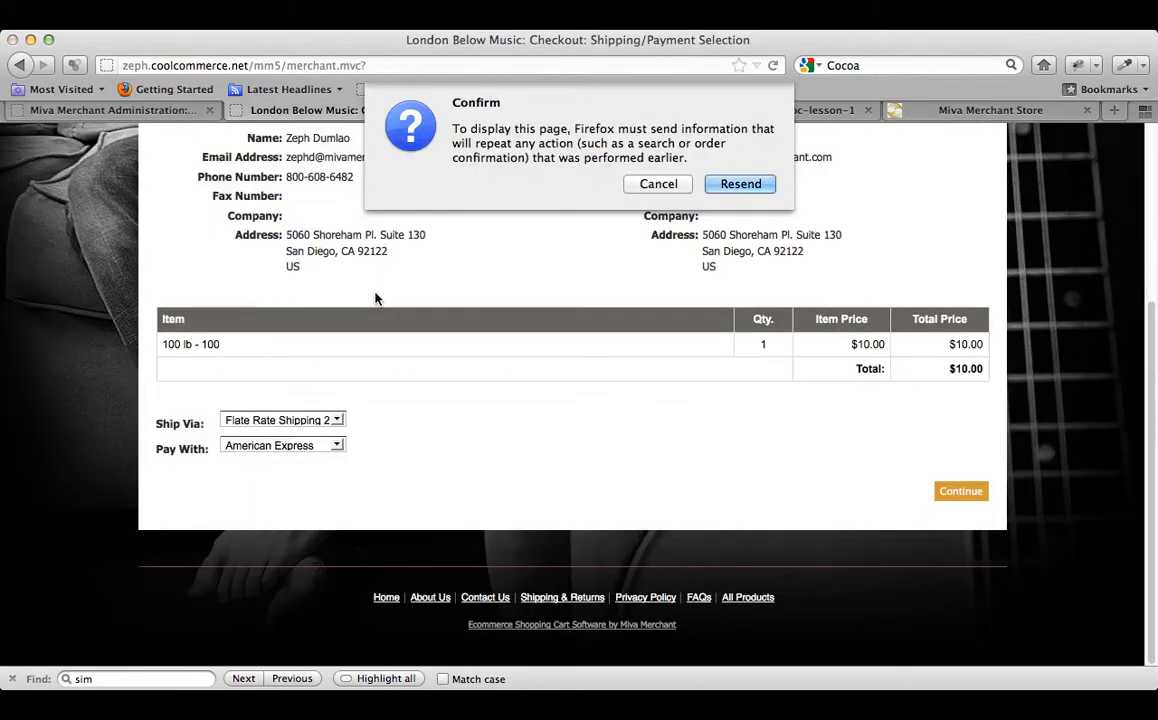
Resend the checkout page, choose MasterCard as the payment method and continue.
{"action": "left_click", "coordinate": [735, 188]}
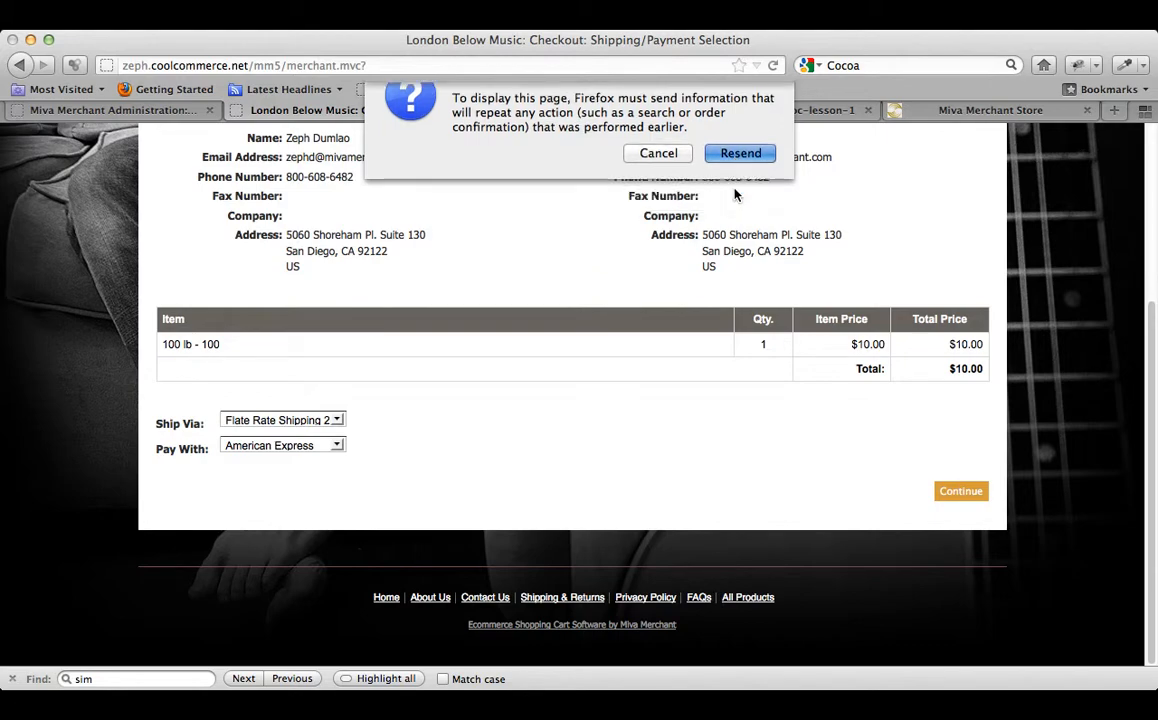
{"action": "left_click", "coordinate": [297, 445]}
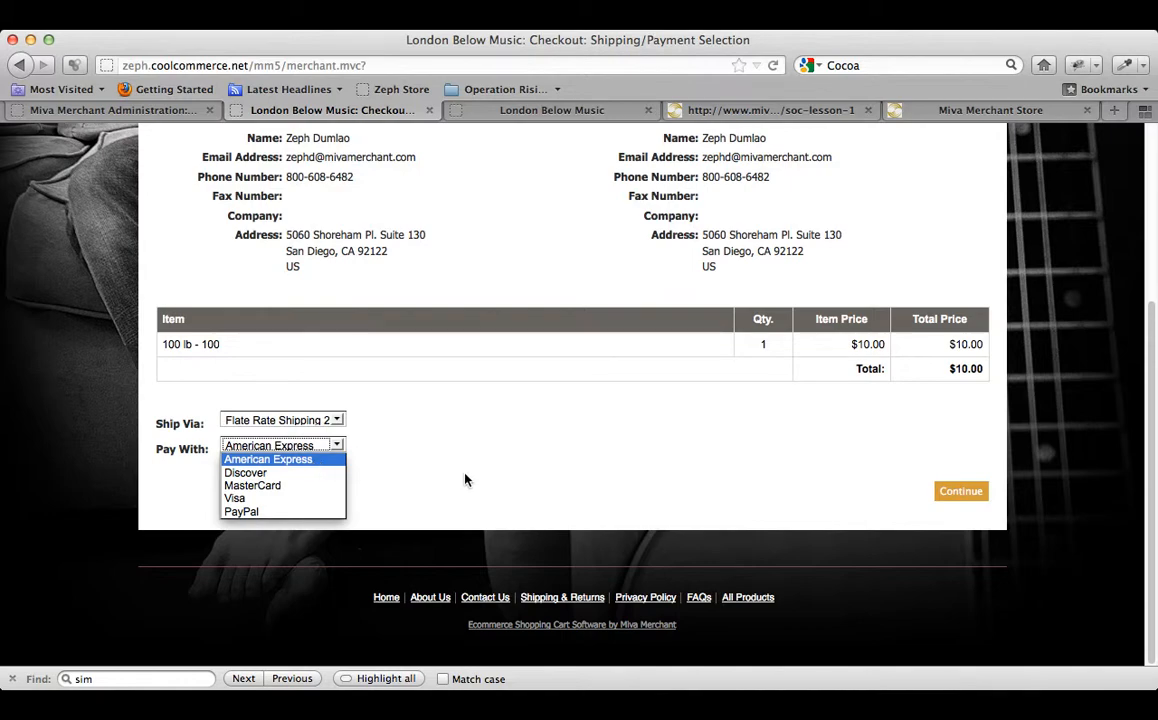
{"action": "left_click", "coordinate": [298, 486]}
{"action": "left_click", "coordinate": [961, 494]}
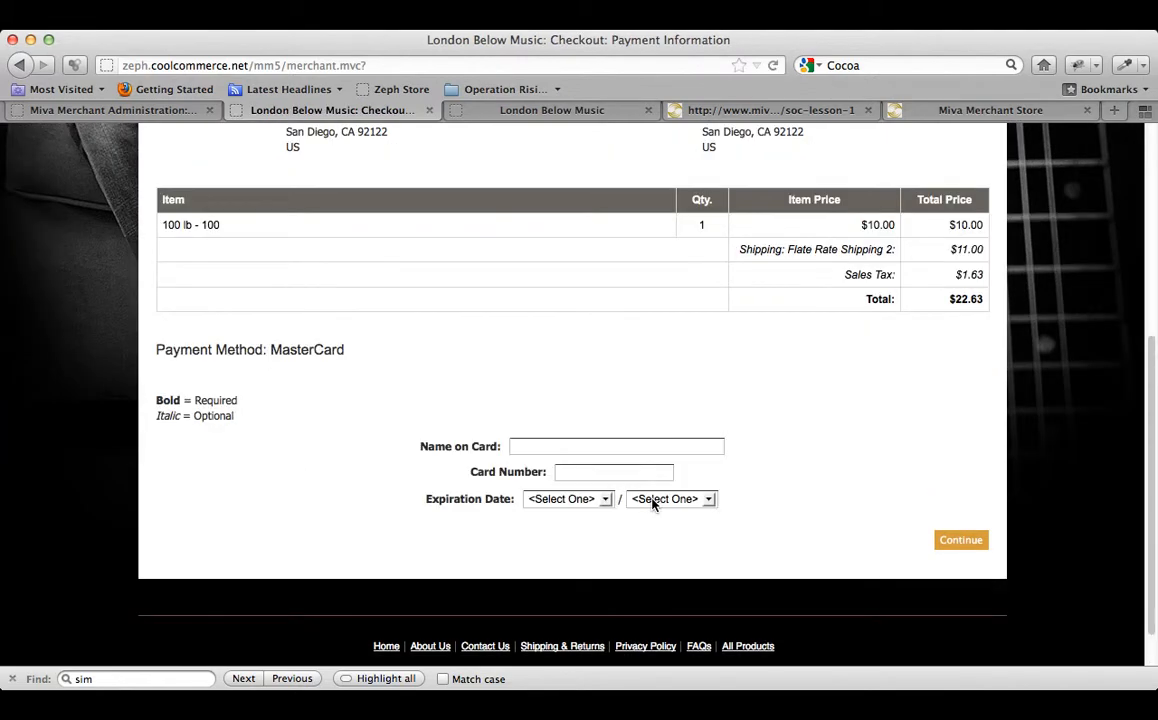
Enter the test card number and submit to place the $22.63 order.
{"action": "left_click", "coordinate": [593, 449]}
{"action": "type", "text": "5454"}
{"action": "key", "text": "super+a"}
{"action": "key", "text": "super+c"}
{"action": "key", "text": "super+v"}
{"action": "key", "text": "super+v"}
{"action": "key", "text": "super+v"}
{"action": "key", "text": "super+v"}
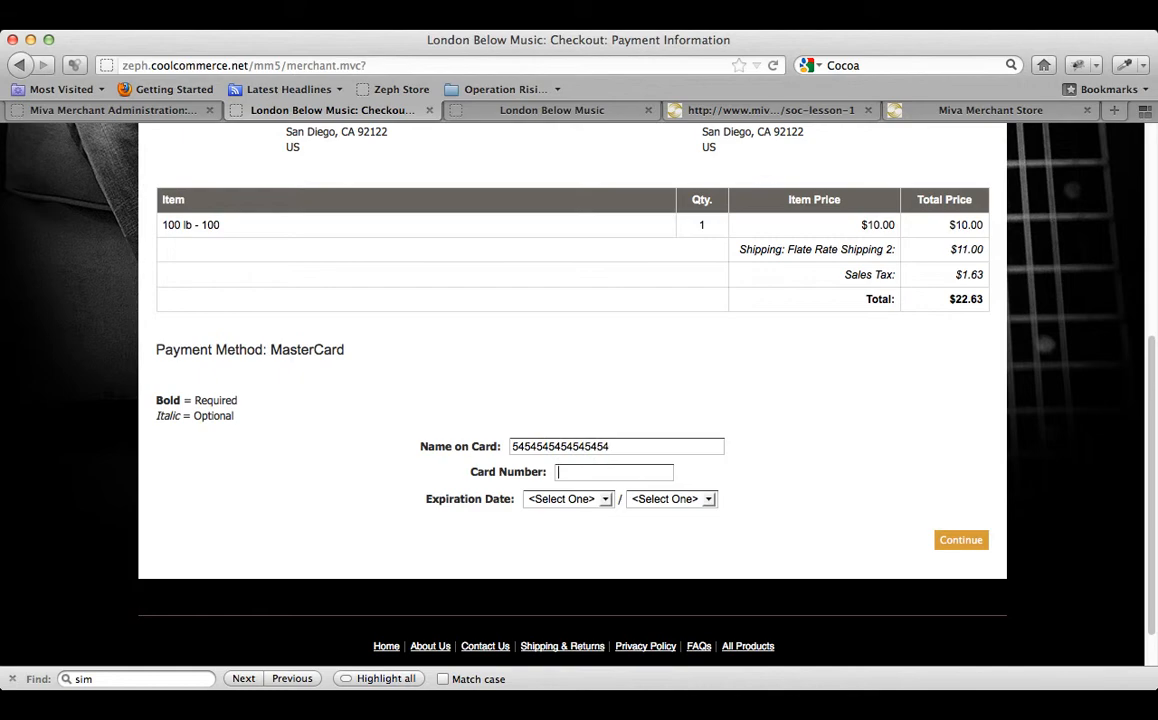
{"action": "key", "text": "super+a"}
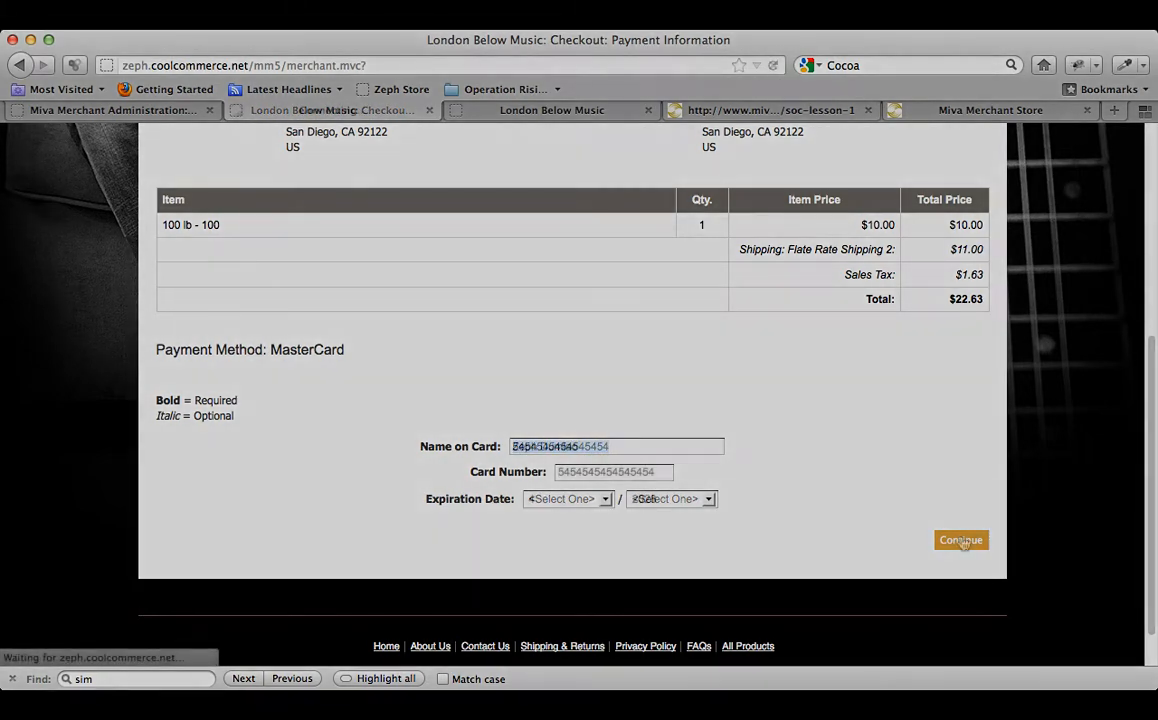
{"action": "left_click", "coordinate": [955, 540]}
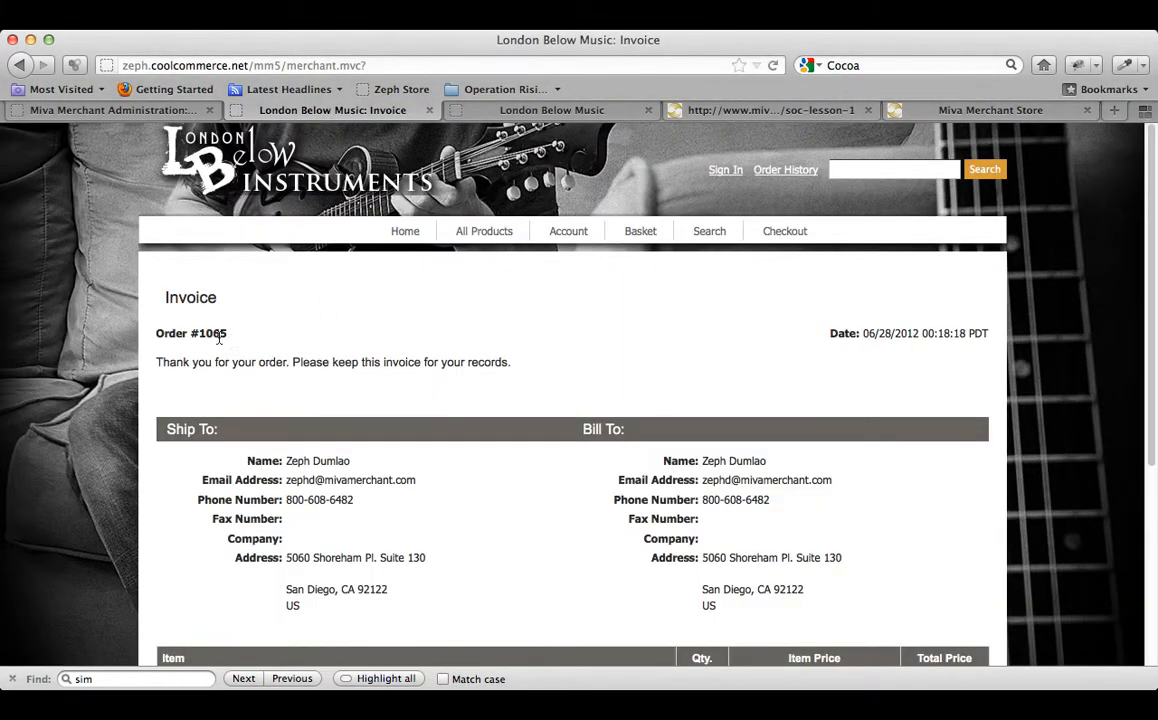
{"action": "key", "text": "ctrl+shift+Tab"}
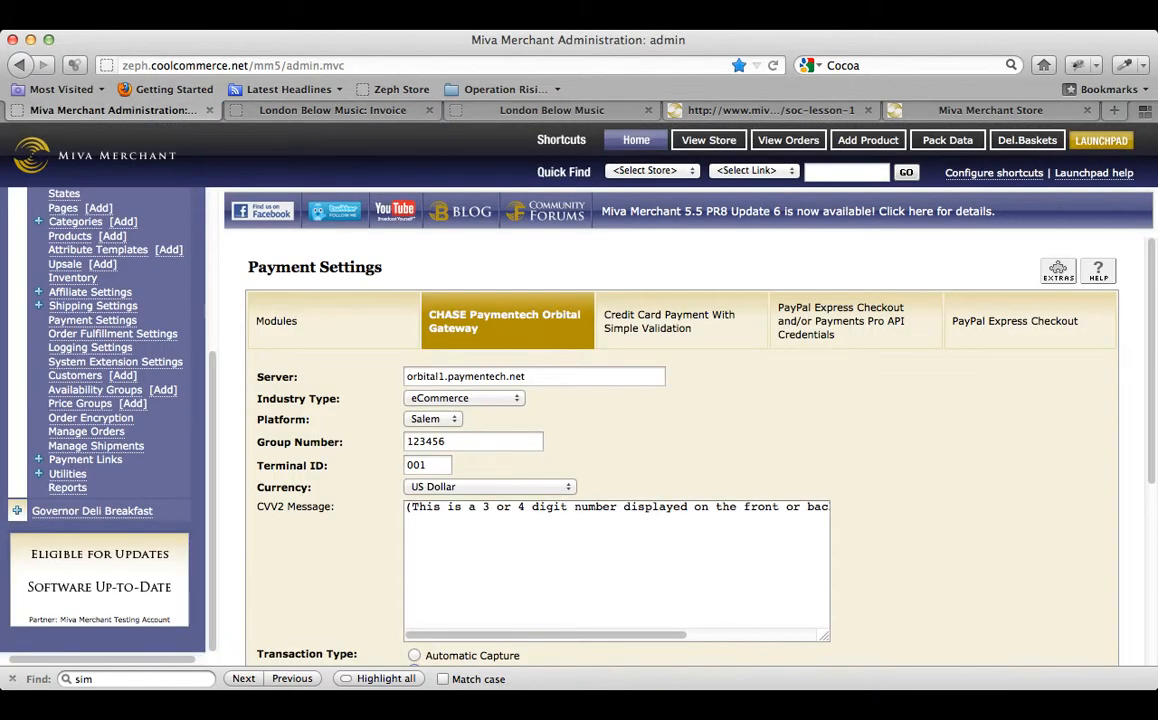
Open the orders list and the newest $22.63 order's details.
{"action": "left_click", "coordinate": [795, 146]}
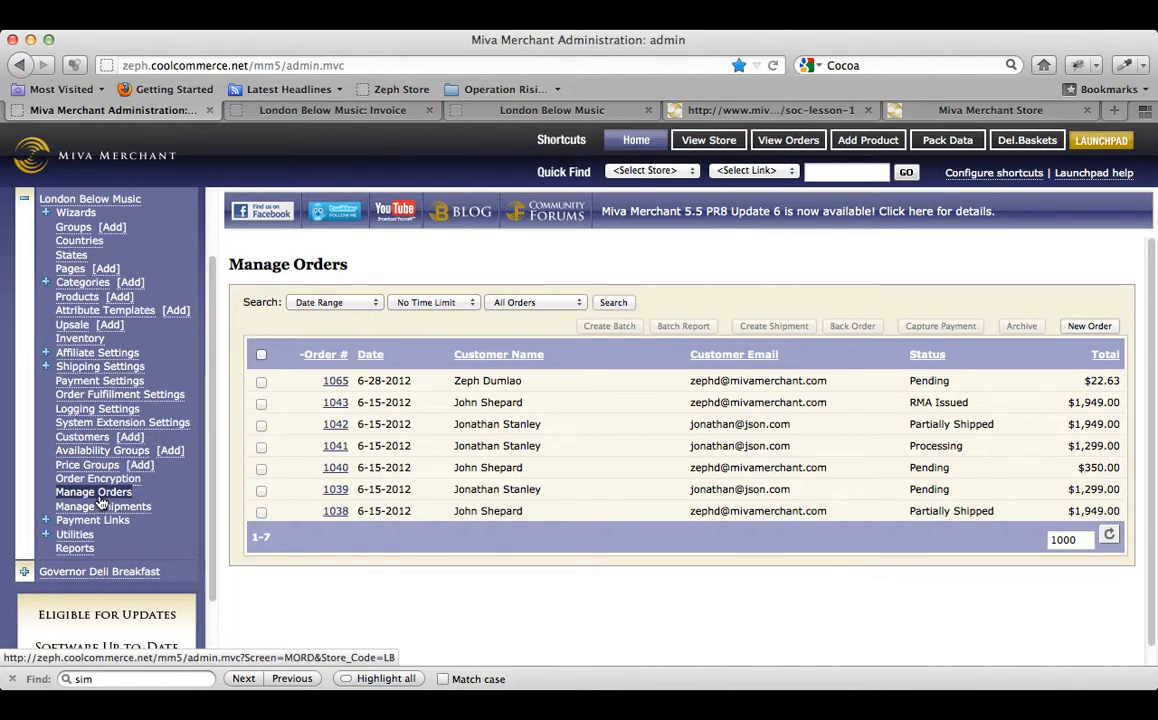
{"action": "left_click", "coordinate": [344, 388]}
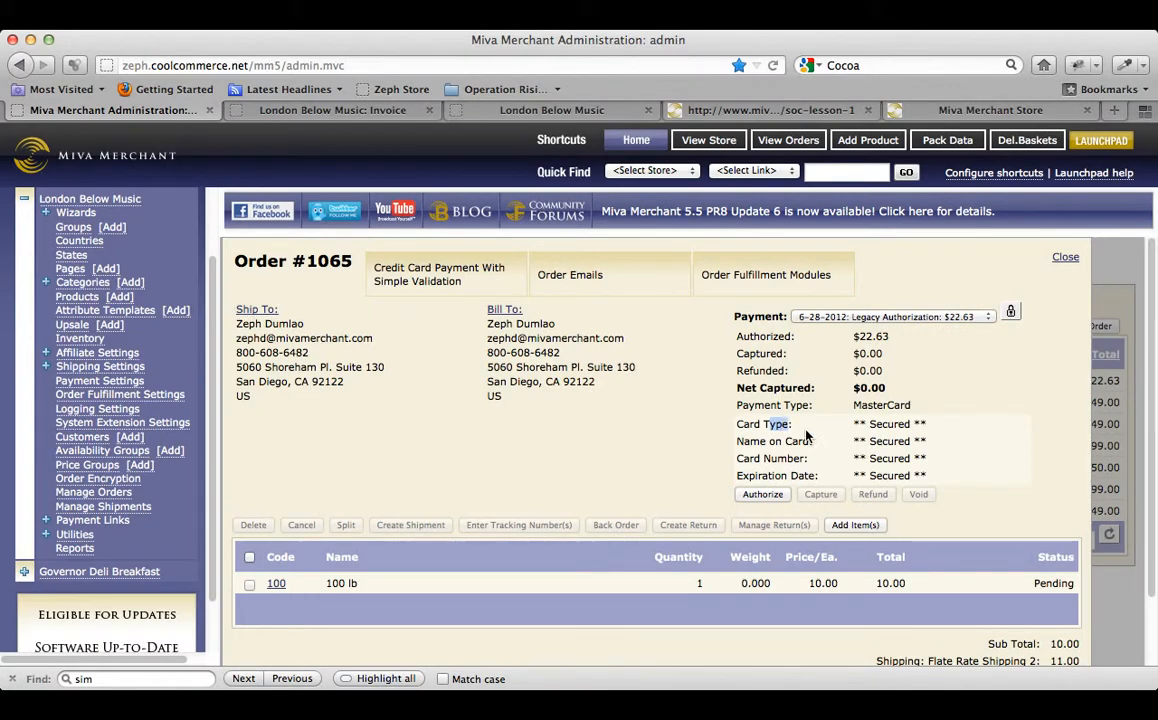
Highlight and then deselect the secured card fields on order #1065.
{"action": "left_click_drag", "start_coordinate": [772, 428], "coordinate": [940, 476]}
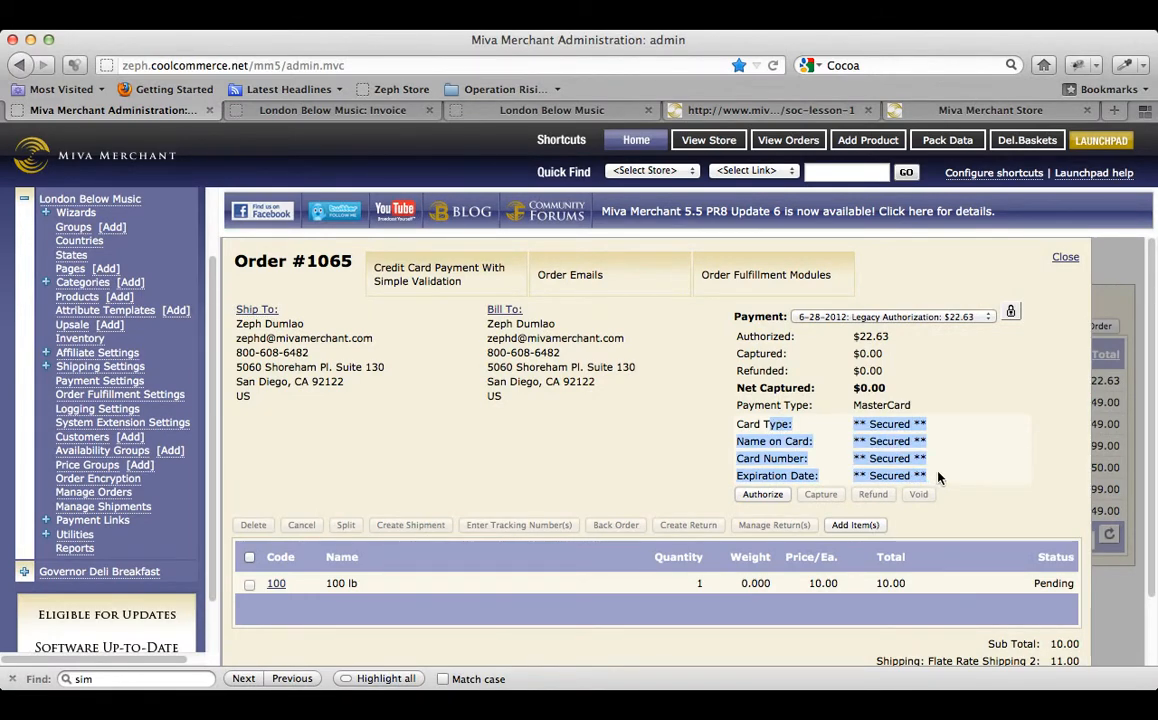
{"action": "left_click", "coordinate": [1028, 355]}
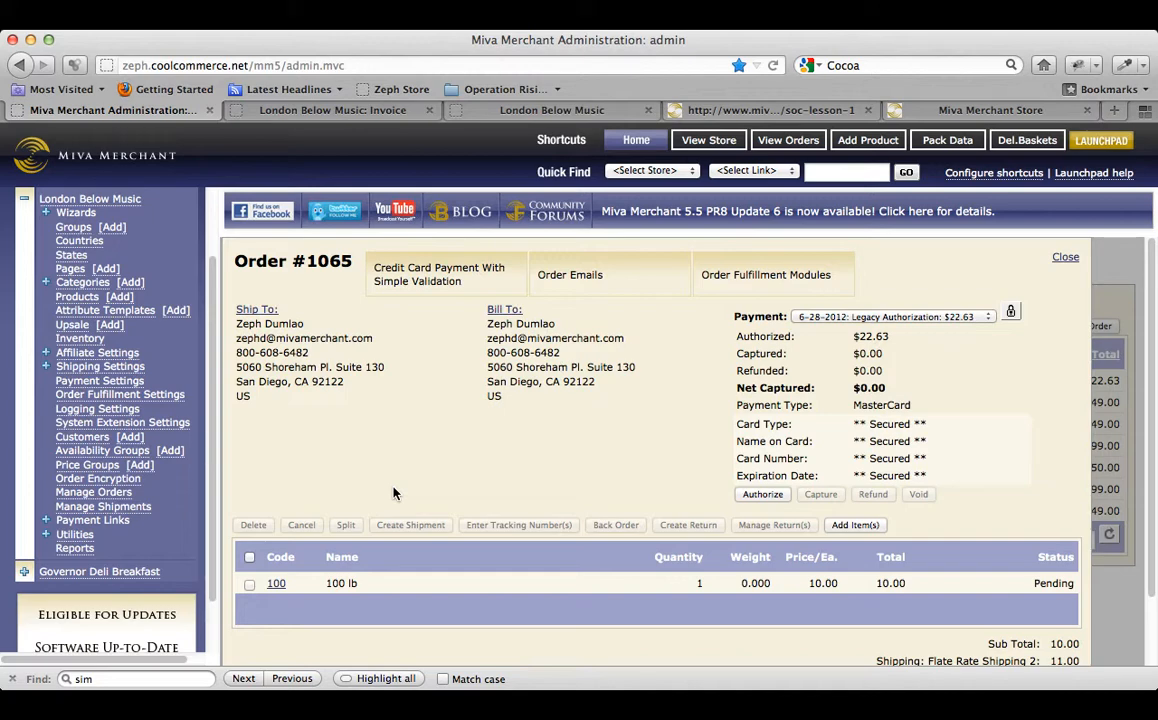
Start a new encryption key under Order Encryption and mark it Current.
{"action": "left_click", "coordinate": [106, 480]}
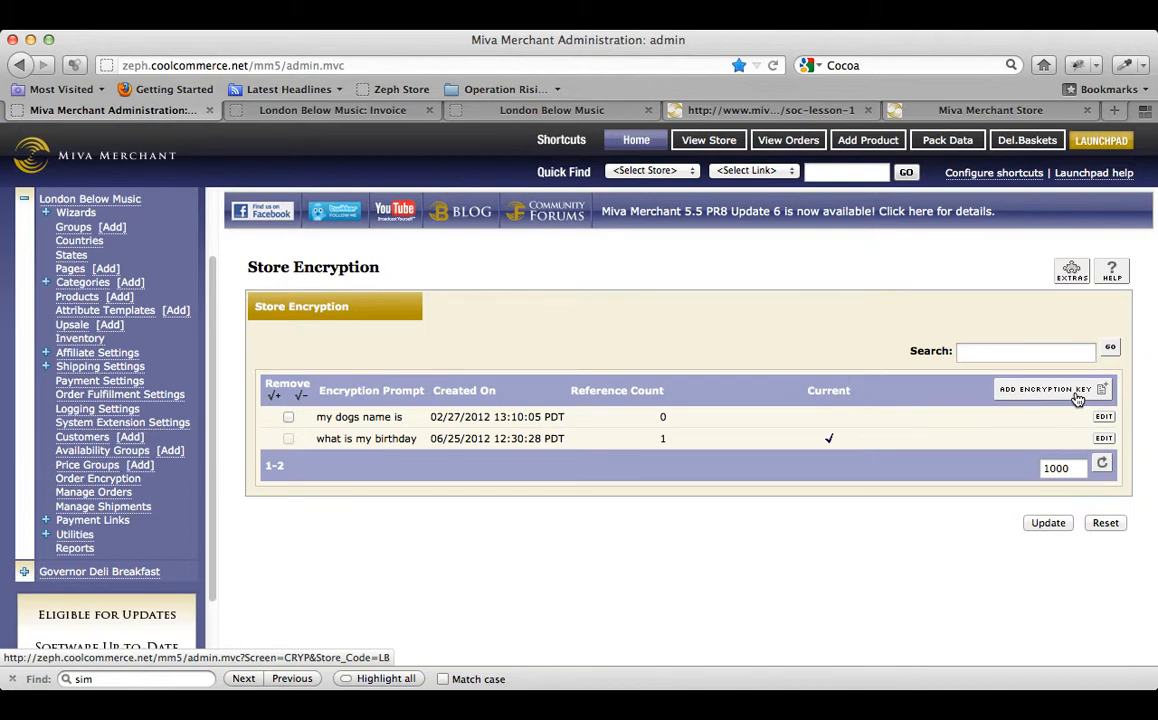
{"action": "left_click", "coordinate": [1055, 399]}
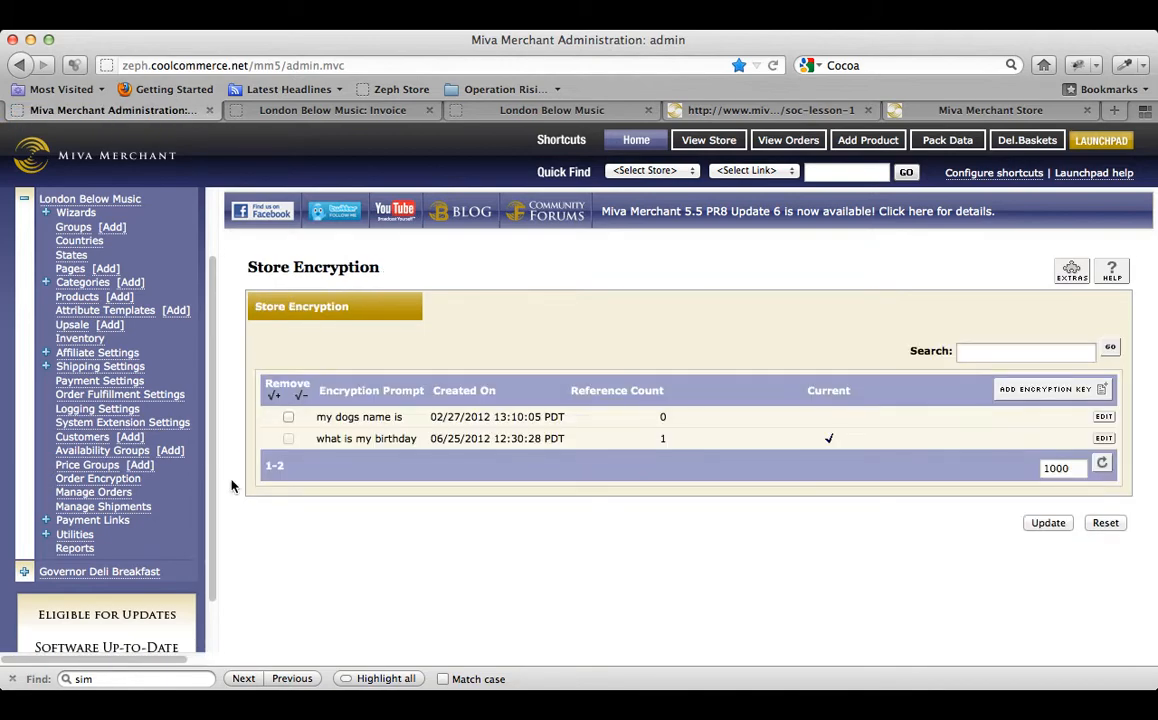
{"action": "left_click", "coordinate": [1077, 400]}
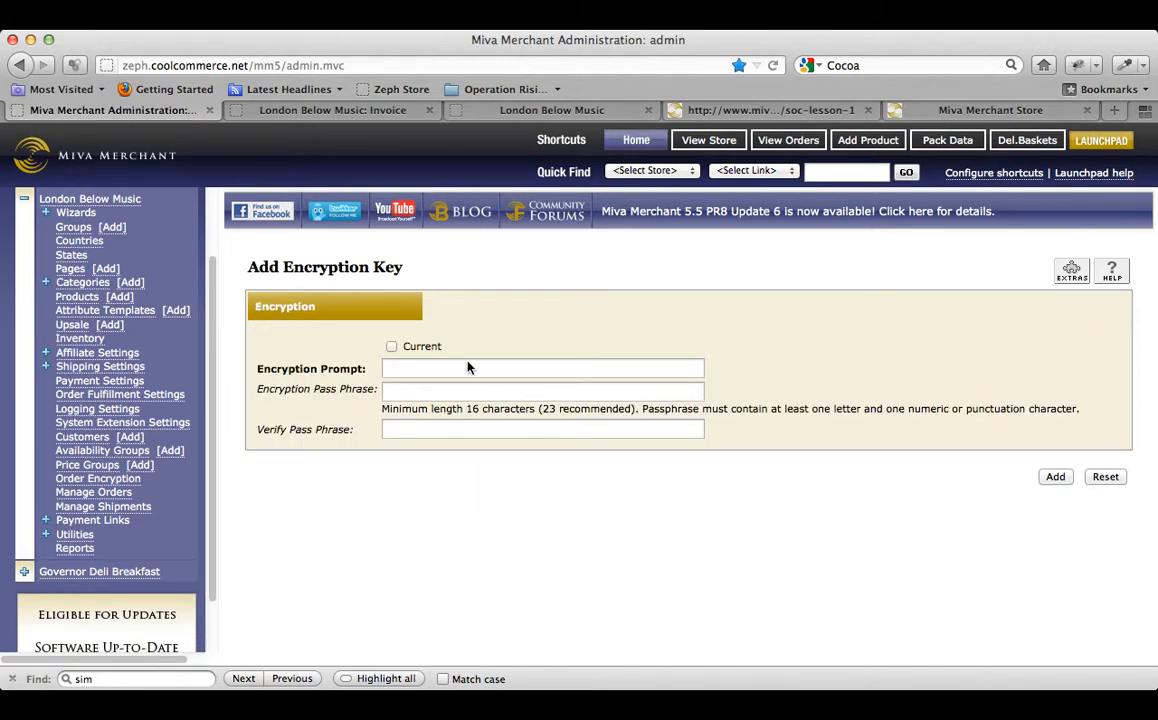
{"action": "left_click", "coordinate": [391, 347]}
Enter the prompt 'my favorite color is...', then abandon the draft for the key list.
{"action": "left_click", "coordinate": [399, 370]}
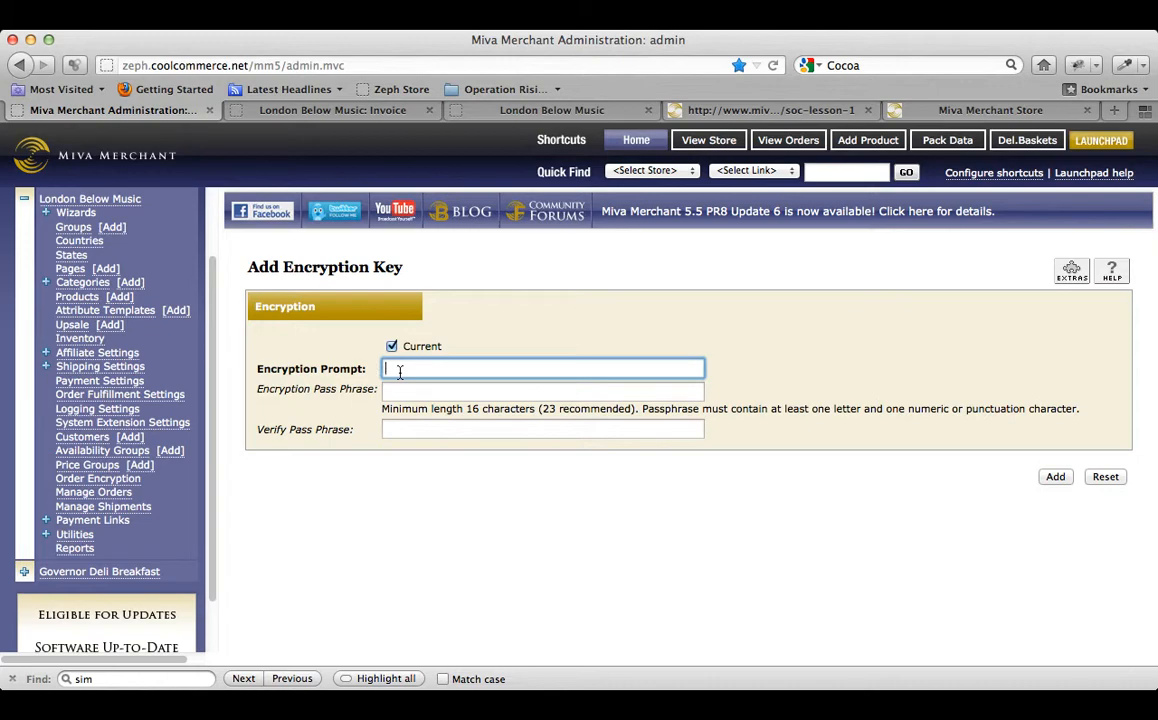
{"action": "left_click", "coordinate": [399, 371]}
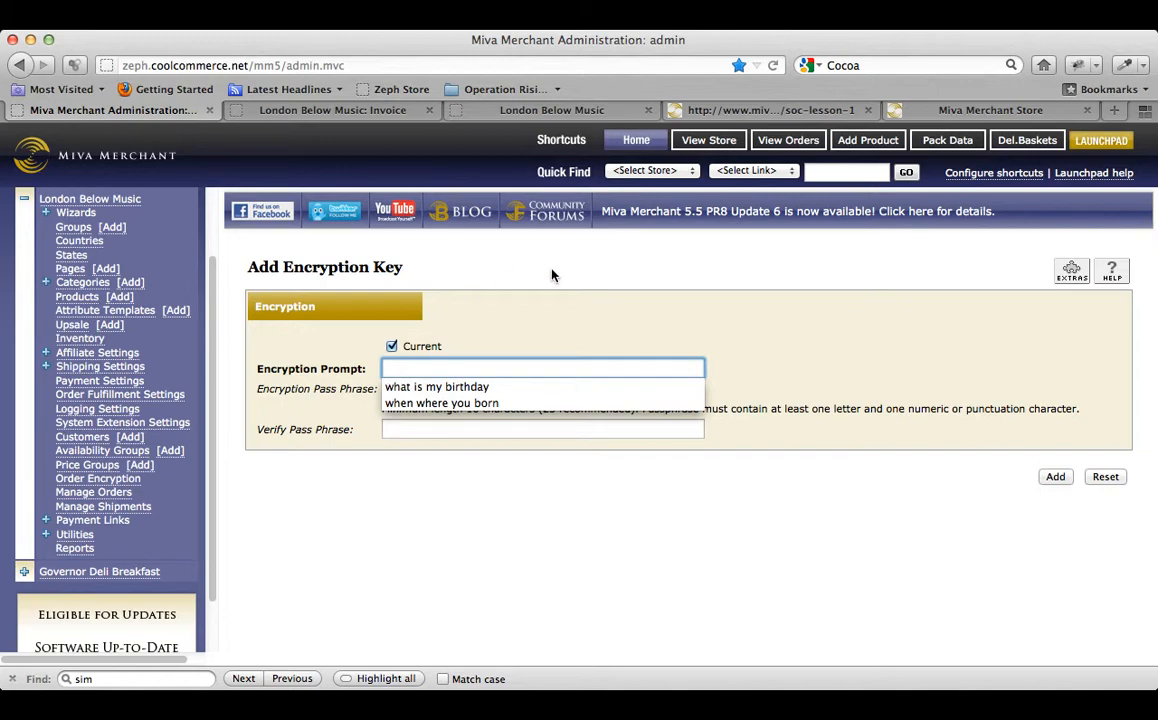
{"action": "left_click", "coordinate": [551, 314]}
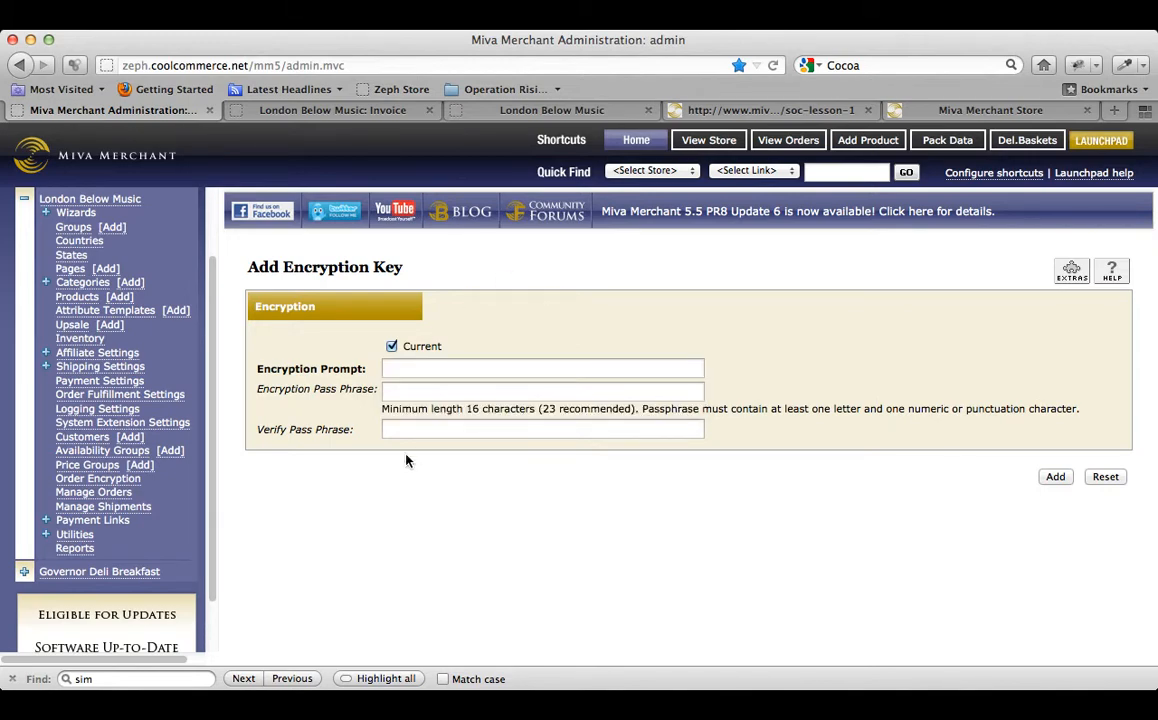
{"action": "left_click", "coordinate": [432, 371]}
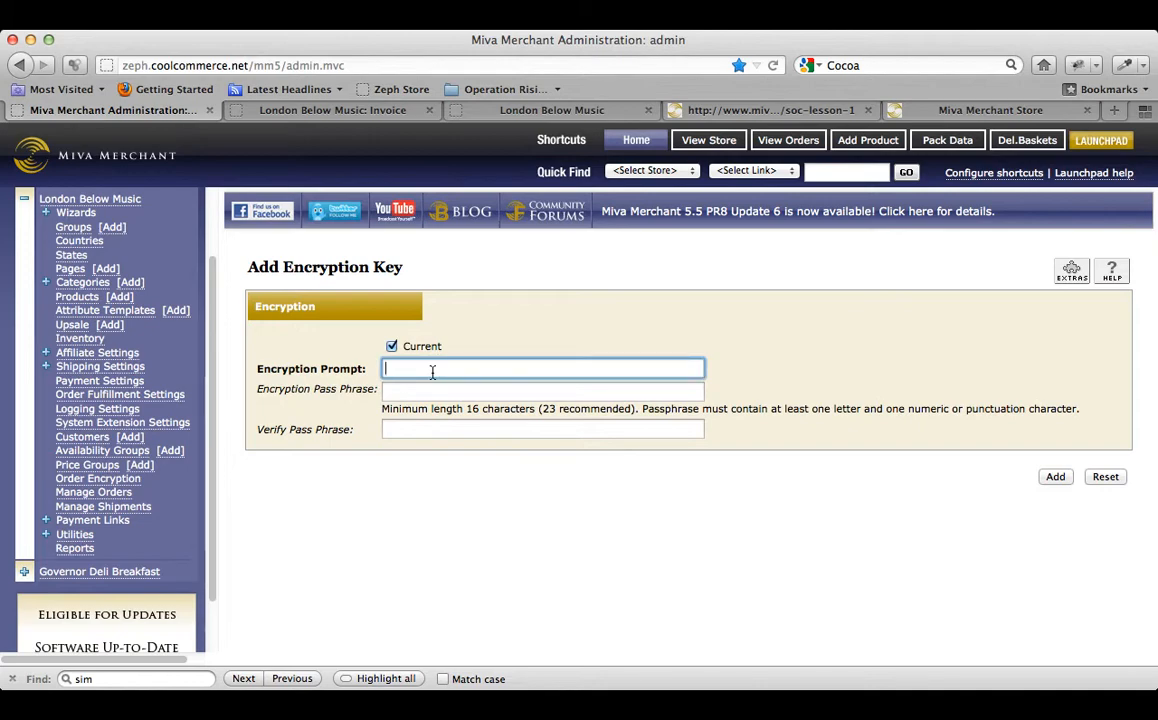
{"action": "type", "text": "my favorite color is..."}
{"action": "key", "text": "Tab"}
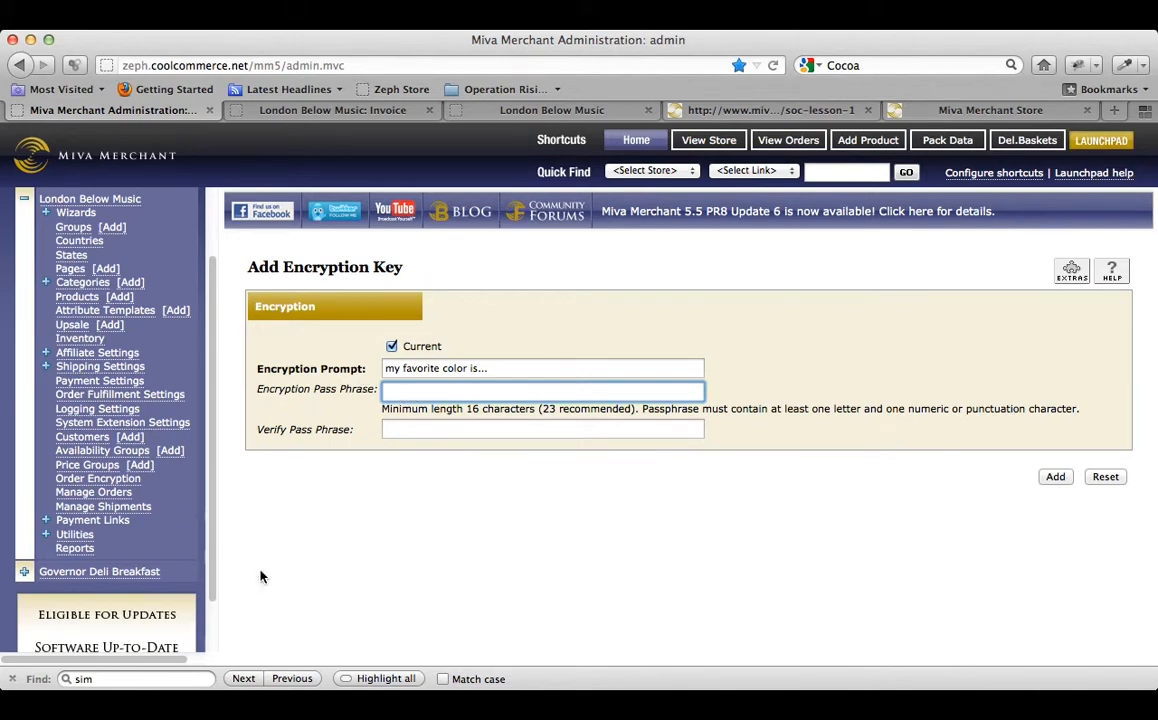
{"action": "left_click", "coordinate": [98, 482]}
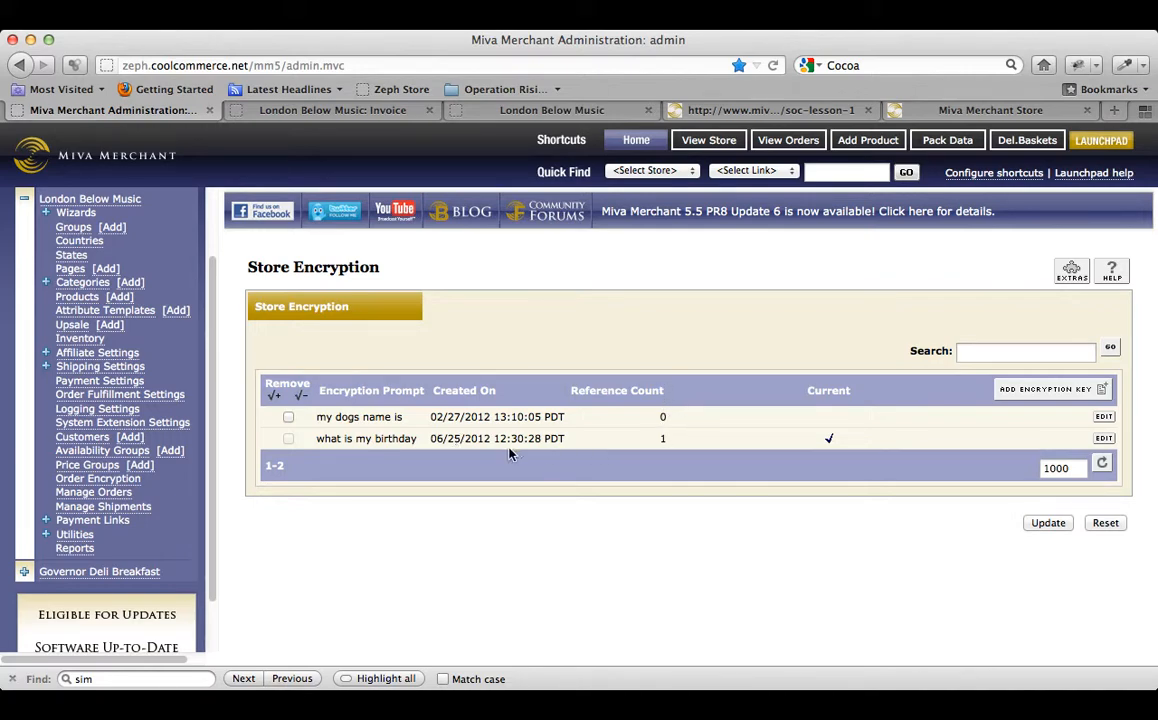
Confirm the 'what is my birthday' key's Orders tab lists only order 1065, then view all orders.
{"action": "left_click_drag", "start_coordinate": [494, 438], "coordinate": [654, 439]}
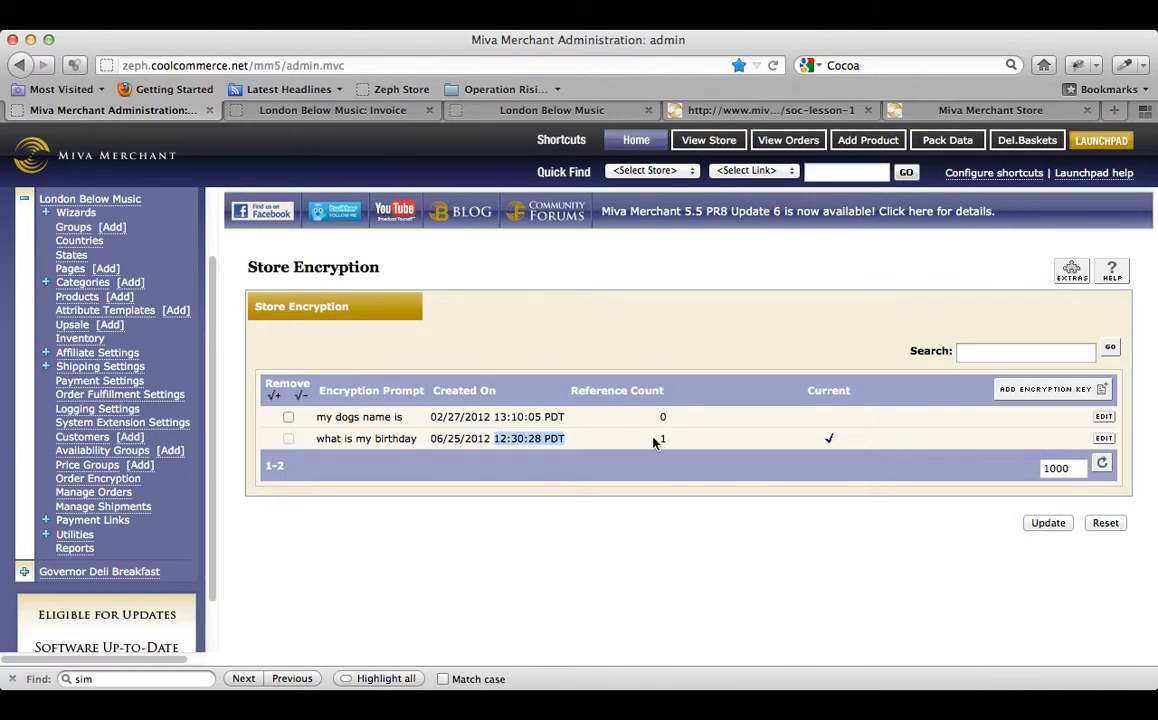
{"action": "left_click", "coordinate": [481, 430]}
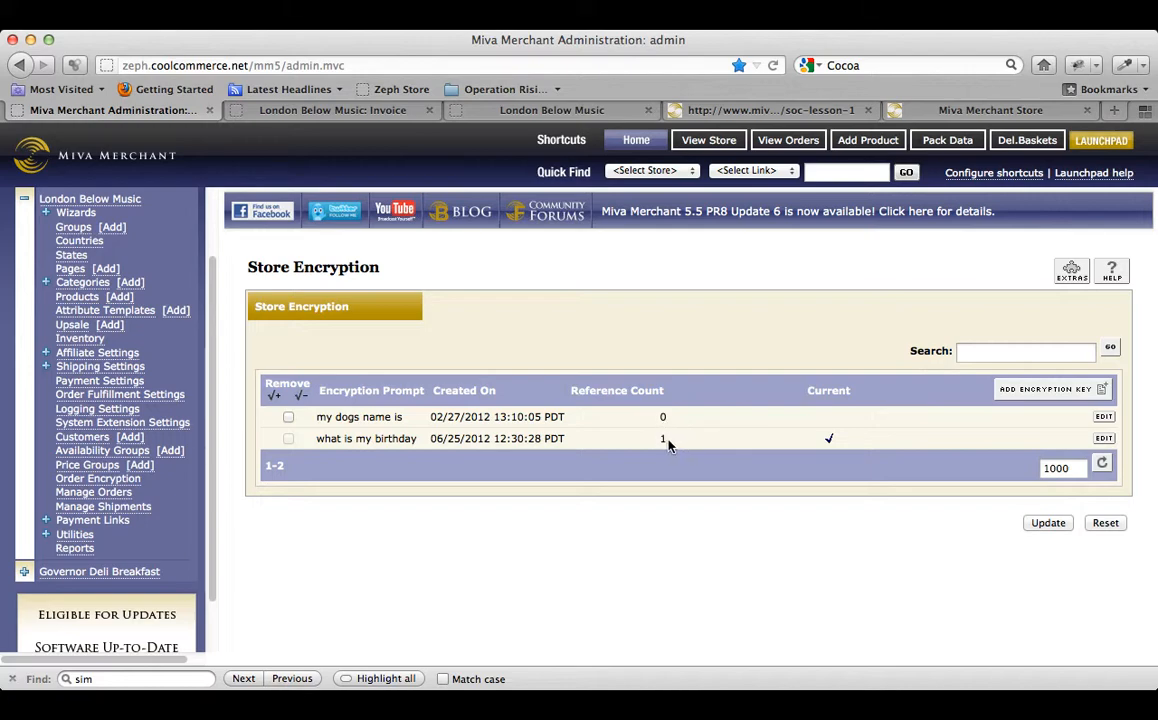
{"action": "left_click", "coordinate": [1105, 442]}
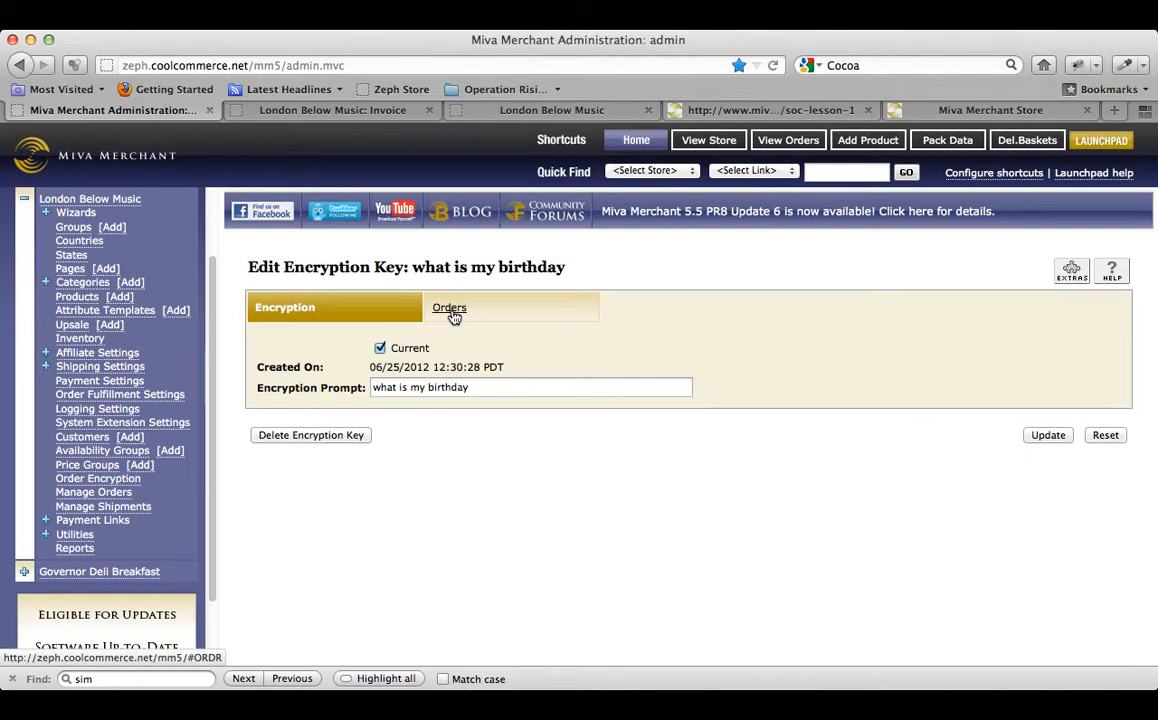
{"action": "left_click", "coordinate": [452, 312]}
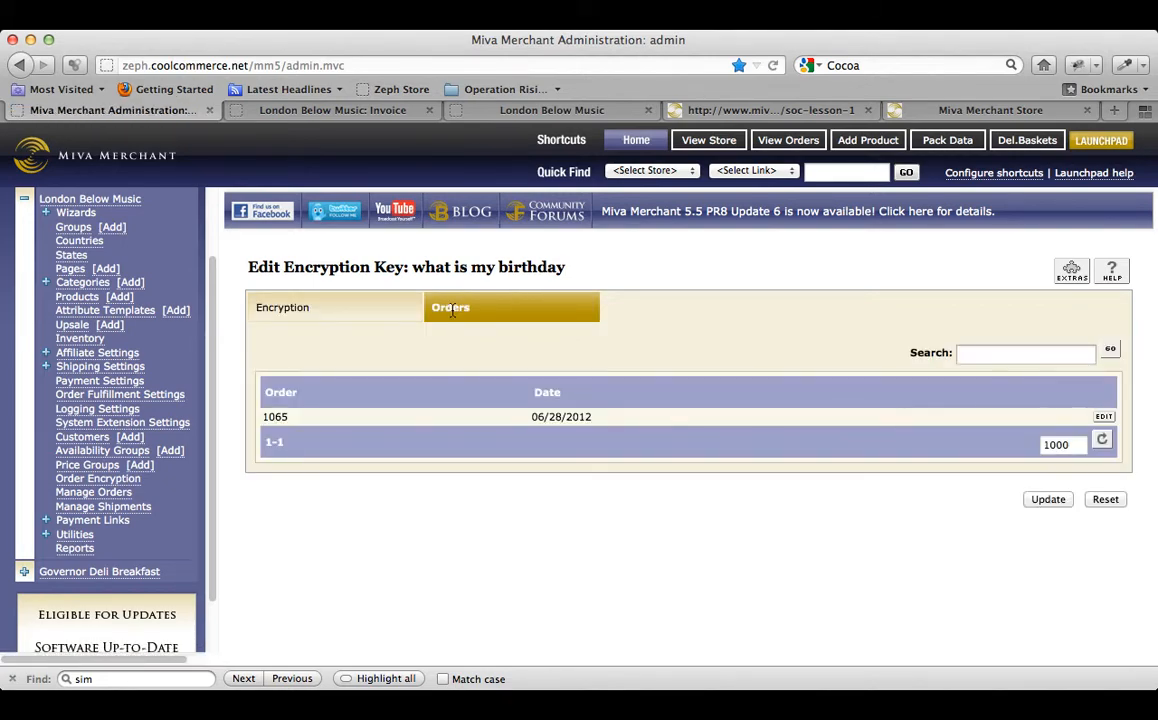
{"action": "double_click", "coordinate": [282, 416]}
{"action": "left_click", "coordinate": [800, 142]}
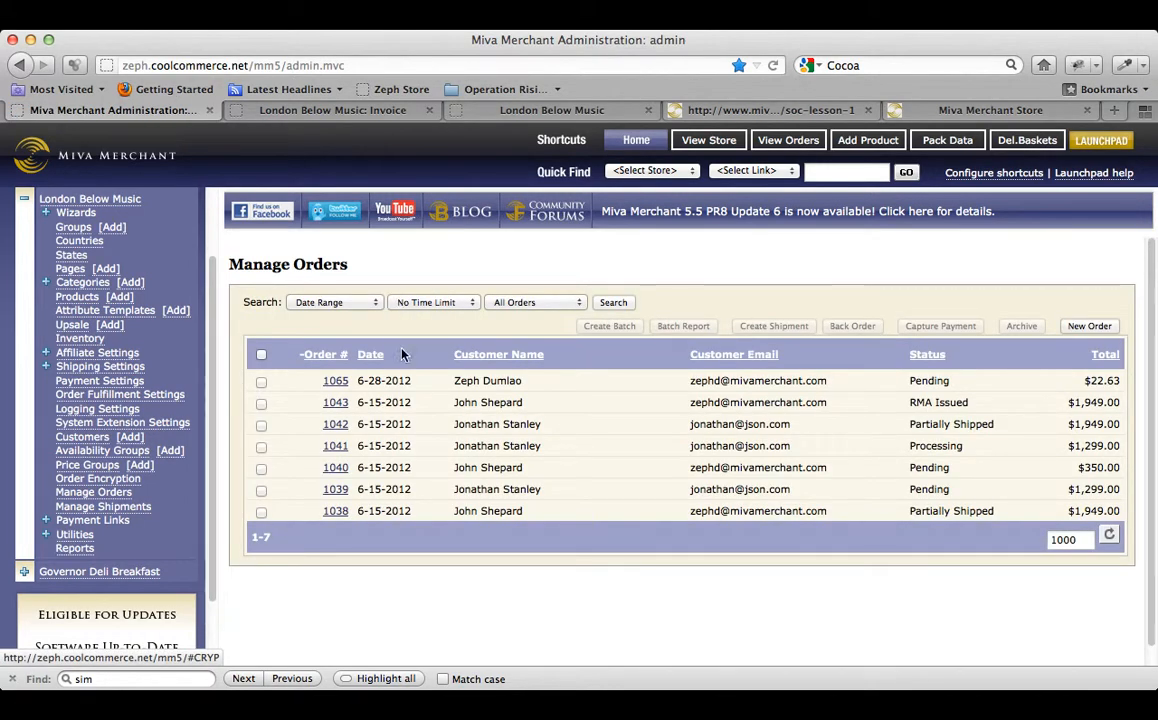
Open order 1065 and try to unlock its encrypted card details.
{"action": "left_click", "coordinate": [335, 381]}
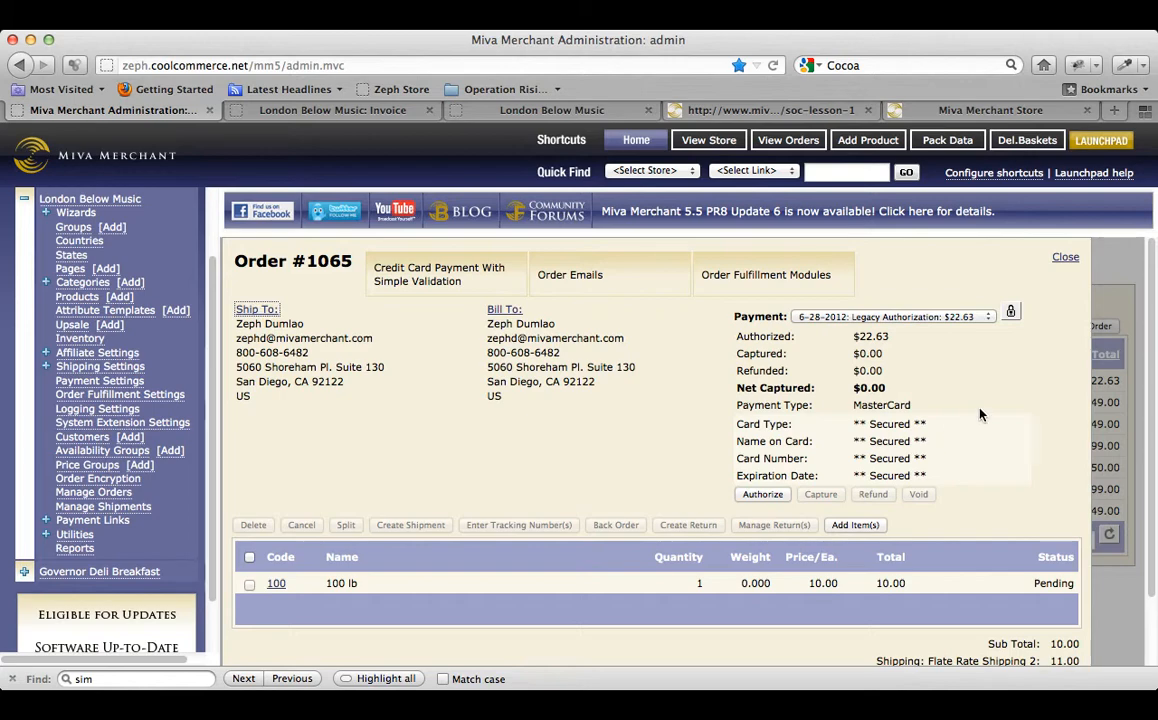
{"action": "left_click", "coordinate": [1011, 313]}
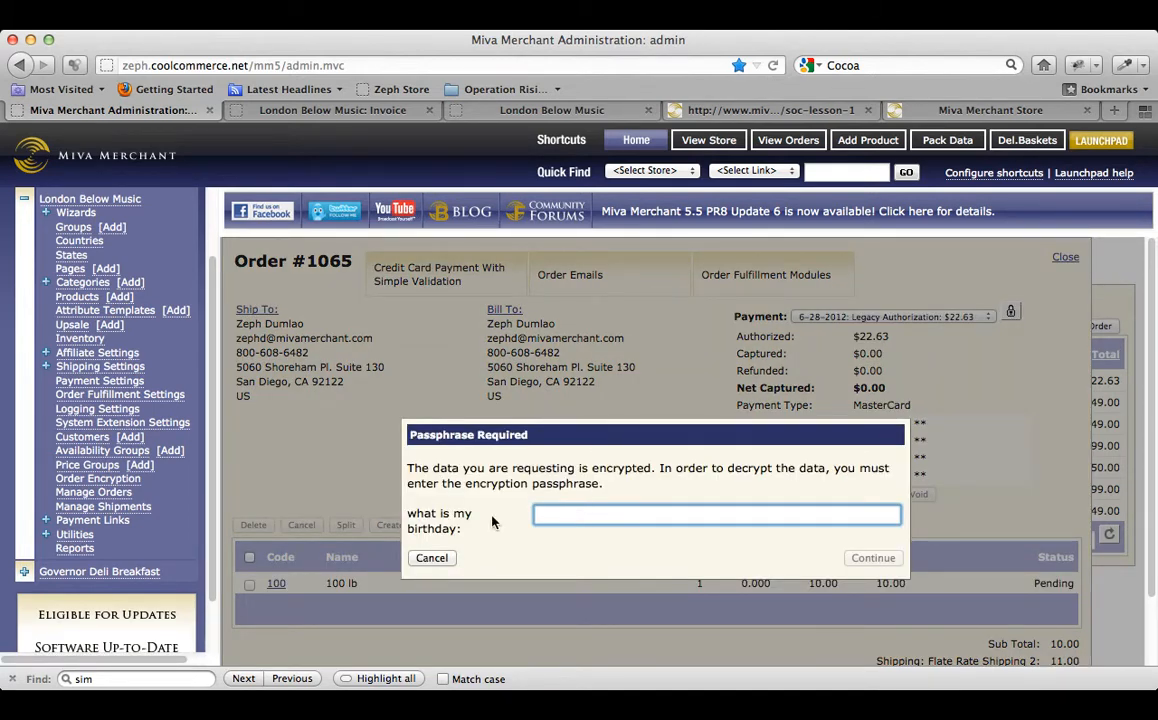
{"action": "left_click_drag", "start_coordinate": [408, 514], "coordinate": [468, 530]}
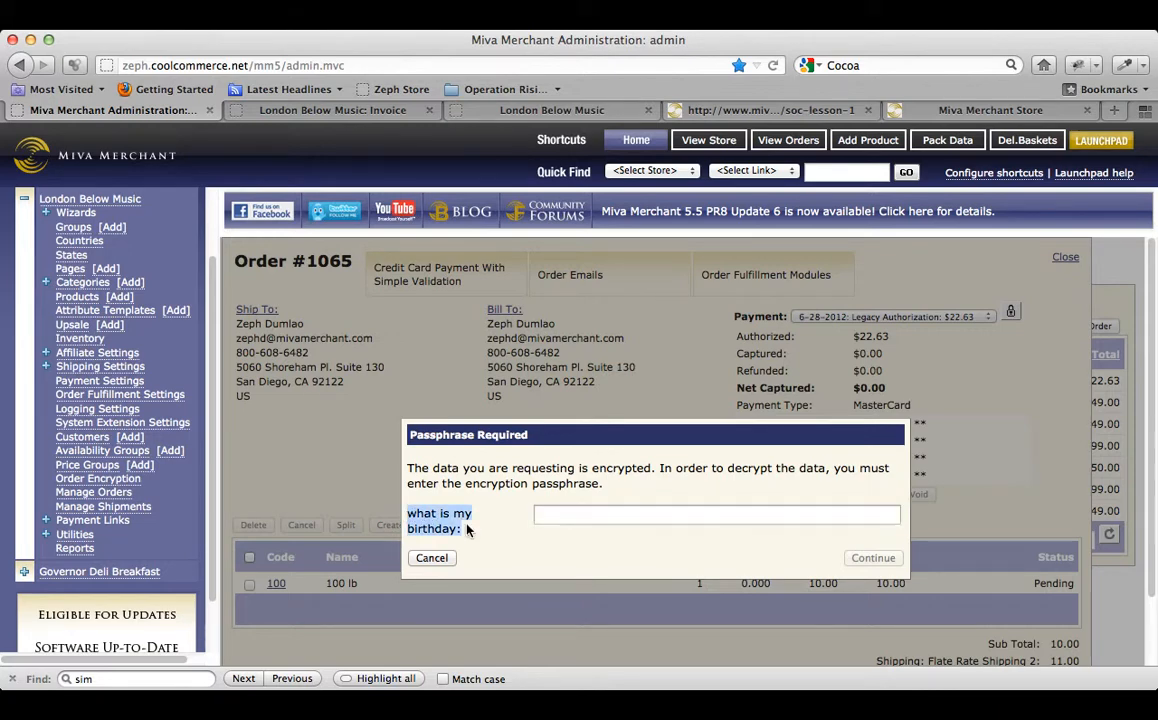
{"action": "left_click", "coordinate": [589, 515]}
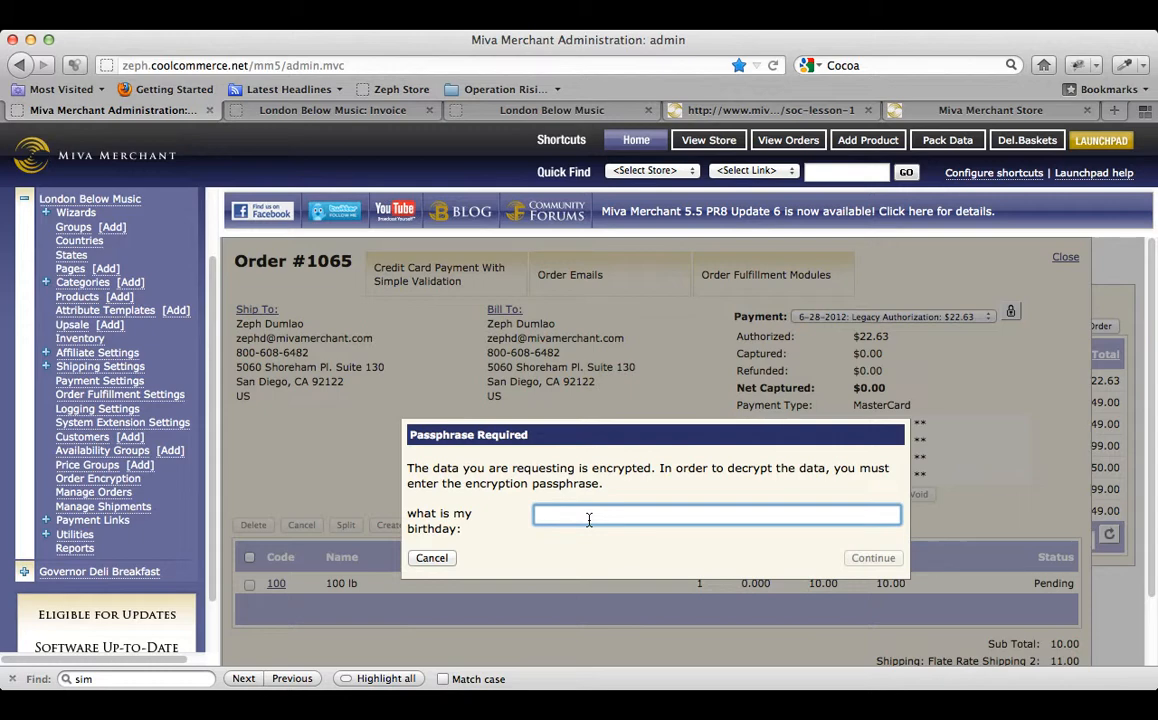
{"action": "type", "text": "••••••••••"}
{"action": "type", "text": "•••••••••••••"}
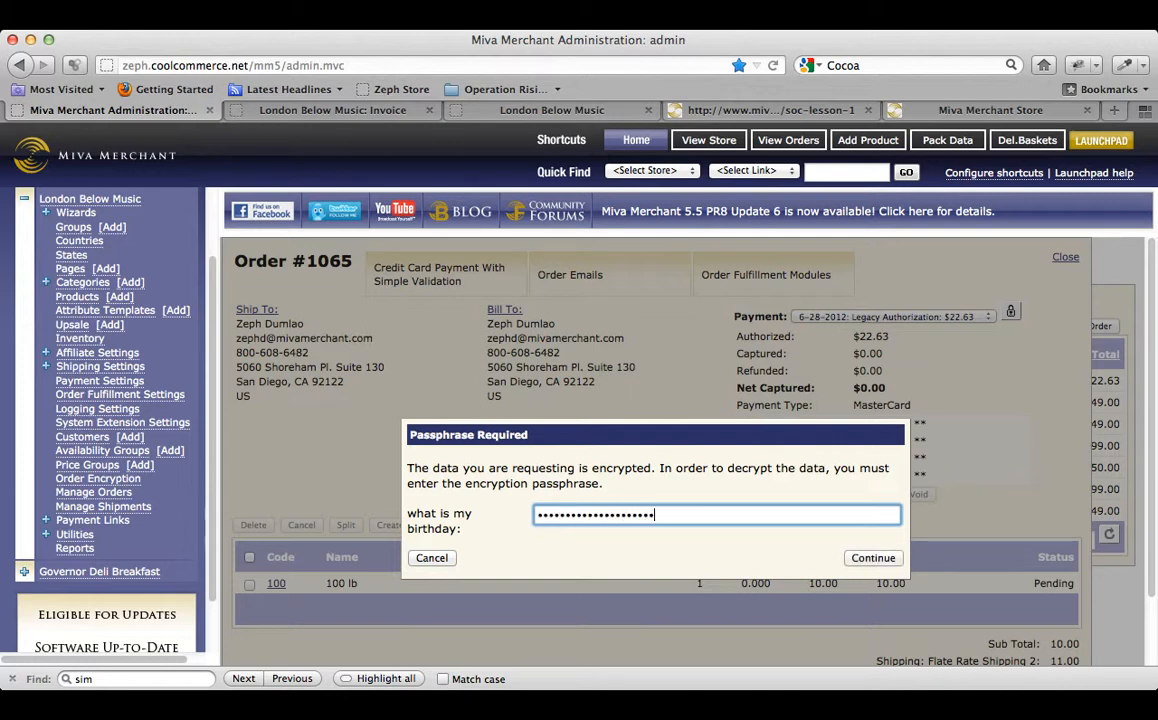
{"action": "key", "text": "Return"}
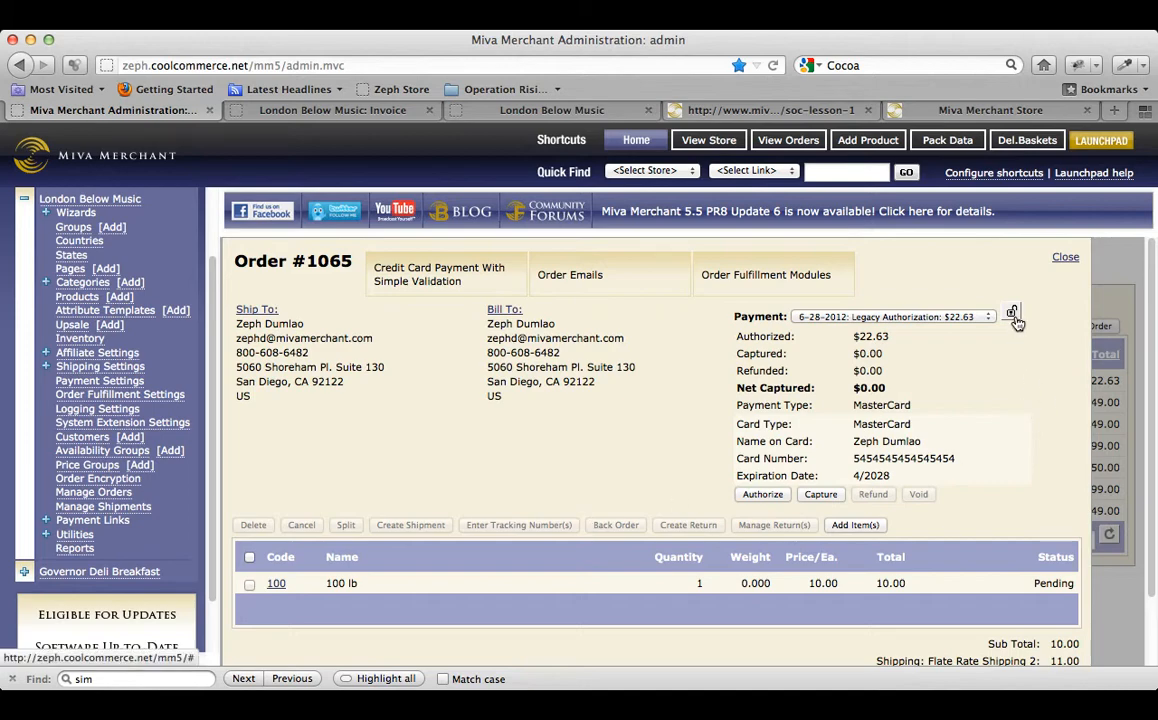
Select the decrypted card number, close order #1065, and go to Payment Settings.
{"action": "left_click_drag", "start_coordinate": [738, 423], "coordinate": [966, 468]}
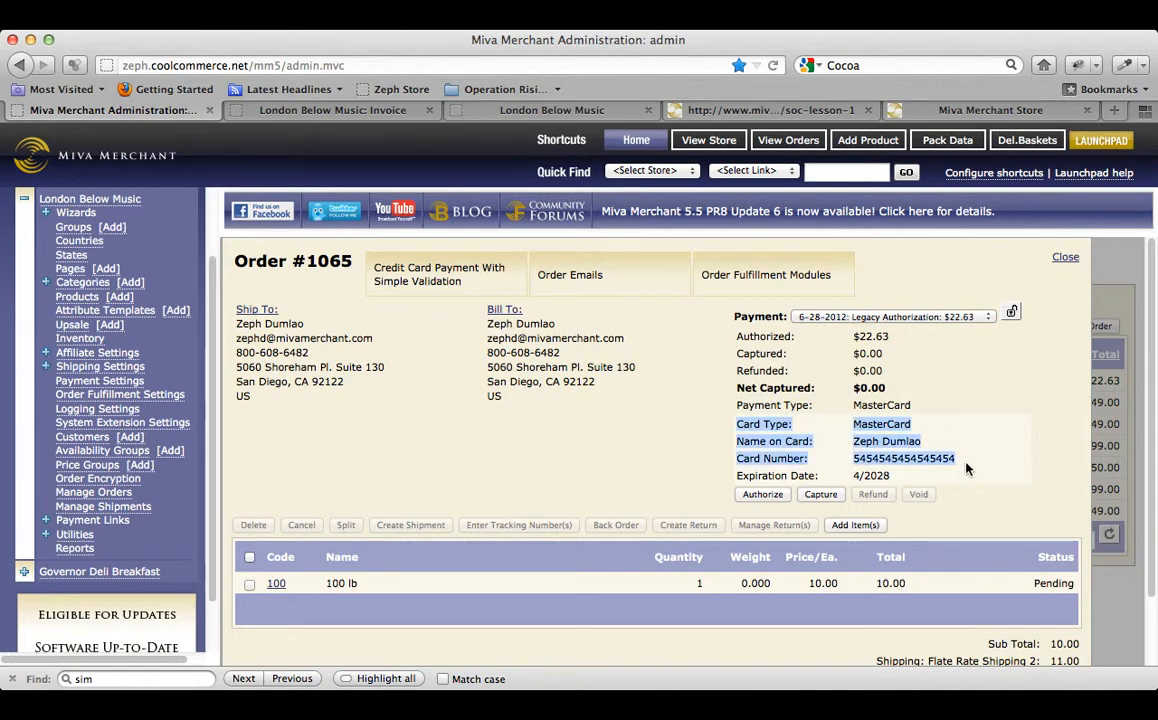
{"action": "double_click", "coordinate": [966, 468]}
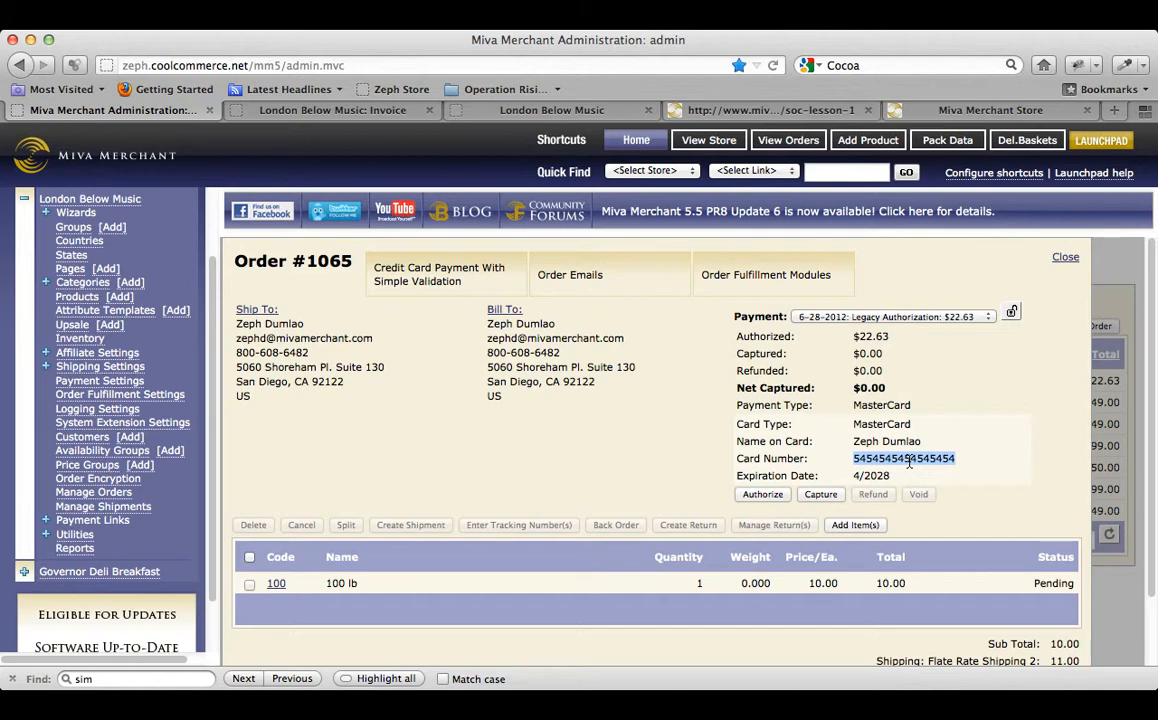
{"action": "left_click", "coordinate": [1065, 257]}
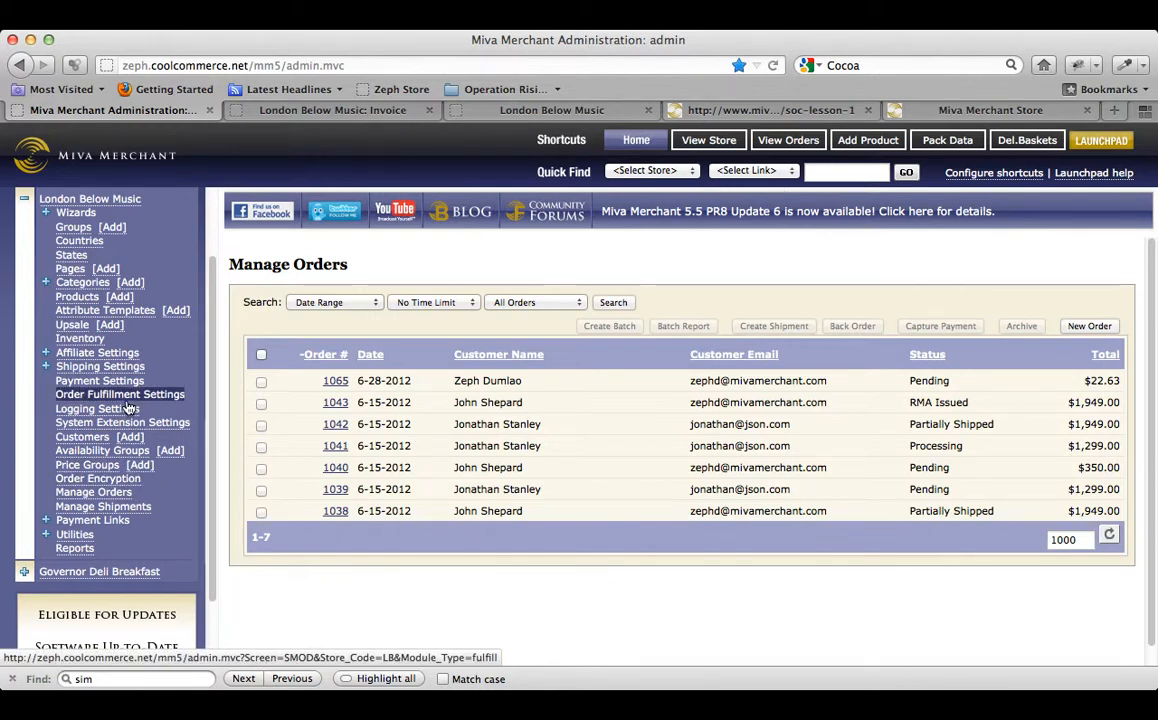
{"action": "left_click", "coordinate": [99, 381]}
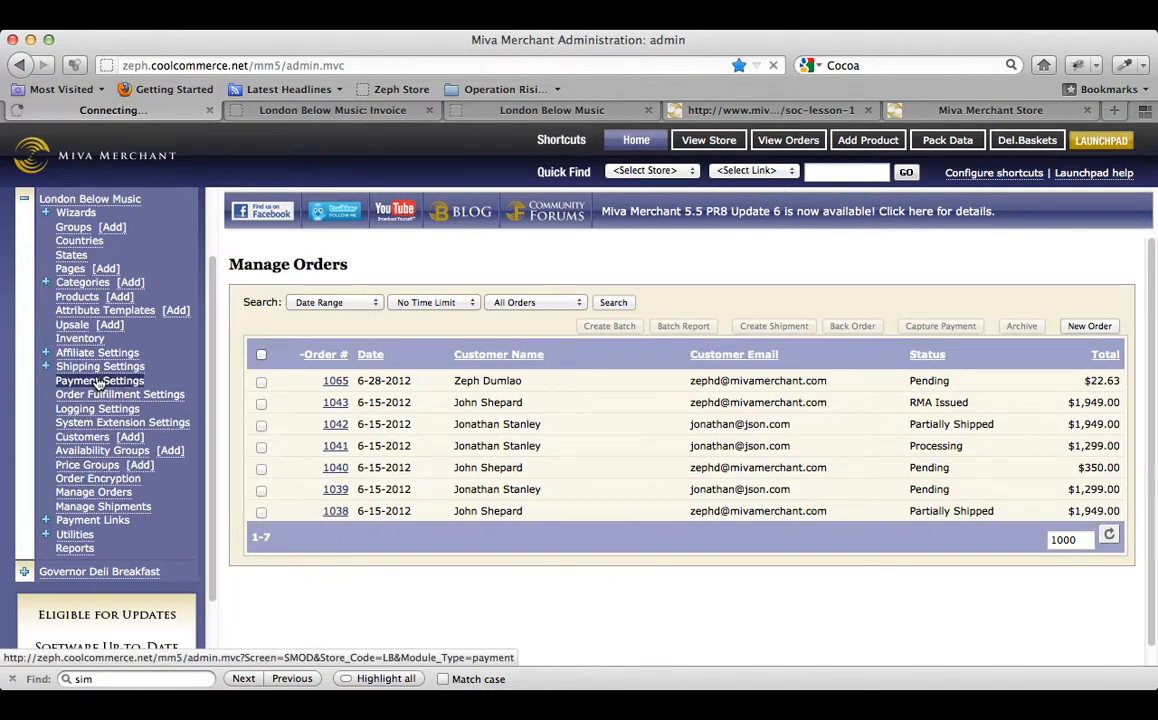
{"action": "scroll", "coordinate": [506, 573], "scroll_direction": "down", "scroll_amount": 3}
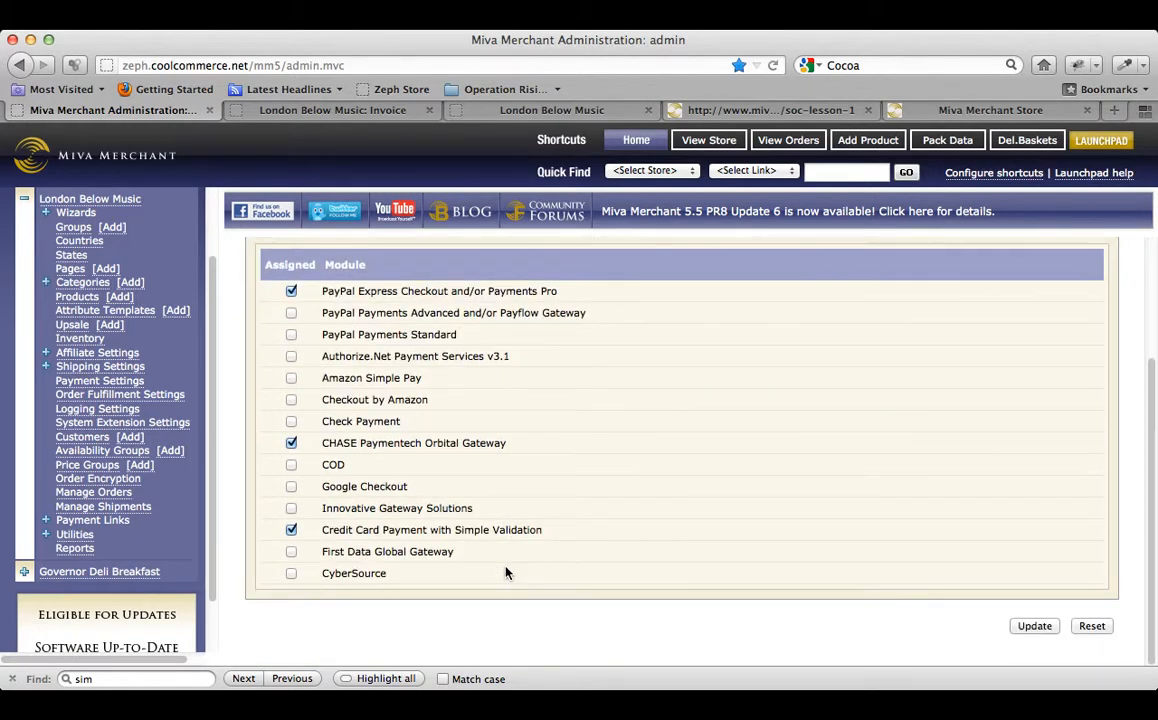
{"action": "left_click", "coordinate": [291, 530]}
{"action": "left_click_drag", "start_coordinate": [349, 530], "coordinate": [576, 534]}
{"action": "left_click", "coordinate": [576, 534]}
{"action": "left_click", "coordinate": [1030, 627]}
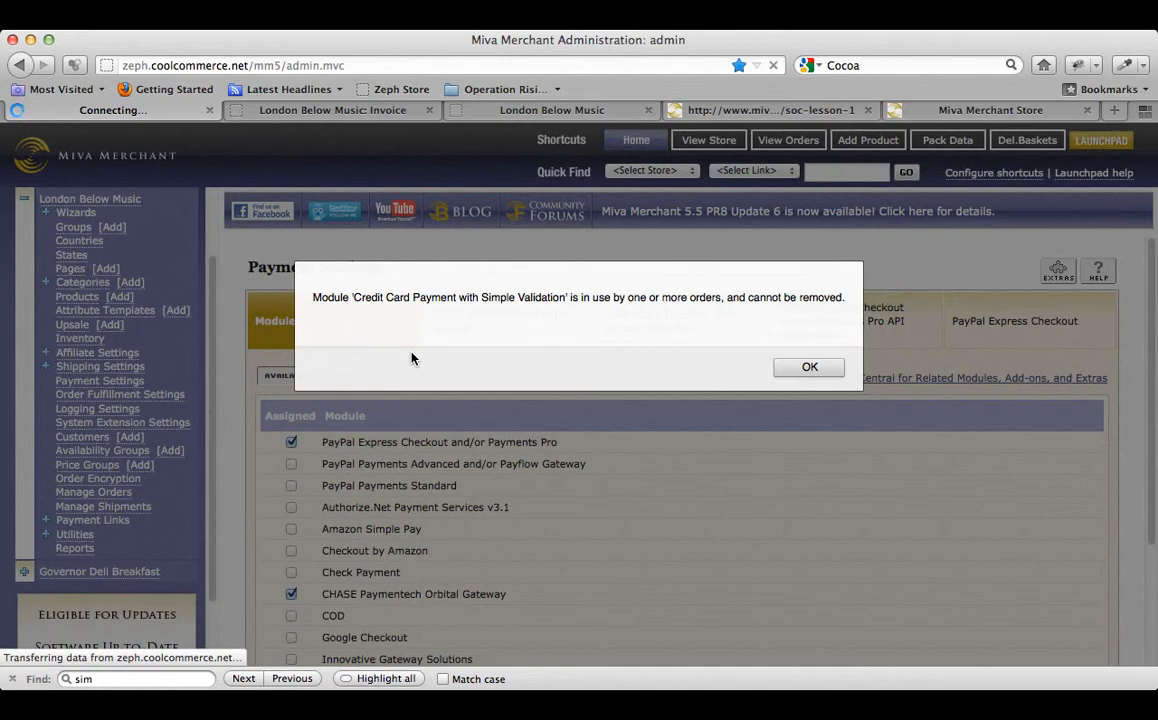
{"action": "left_click", "coordinate": [810, 368]}
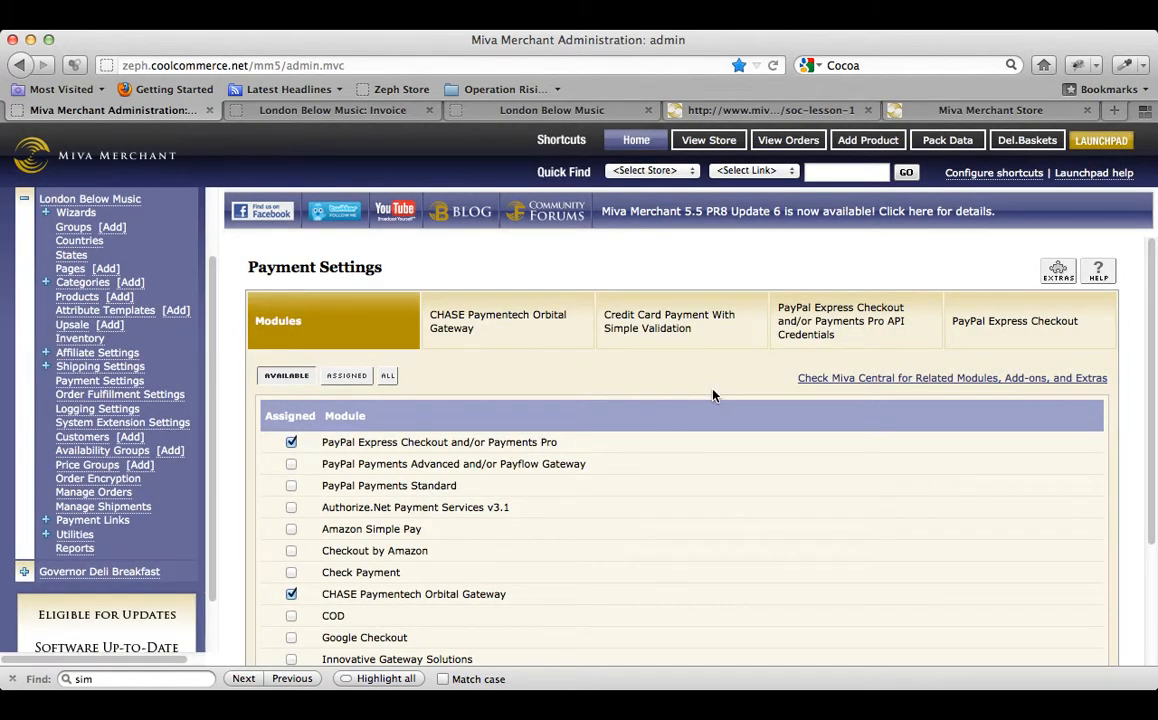
{"action": "scroll", "coordinate": [713, 395], "scroll_direction": "down", "scroll_amount": 3}
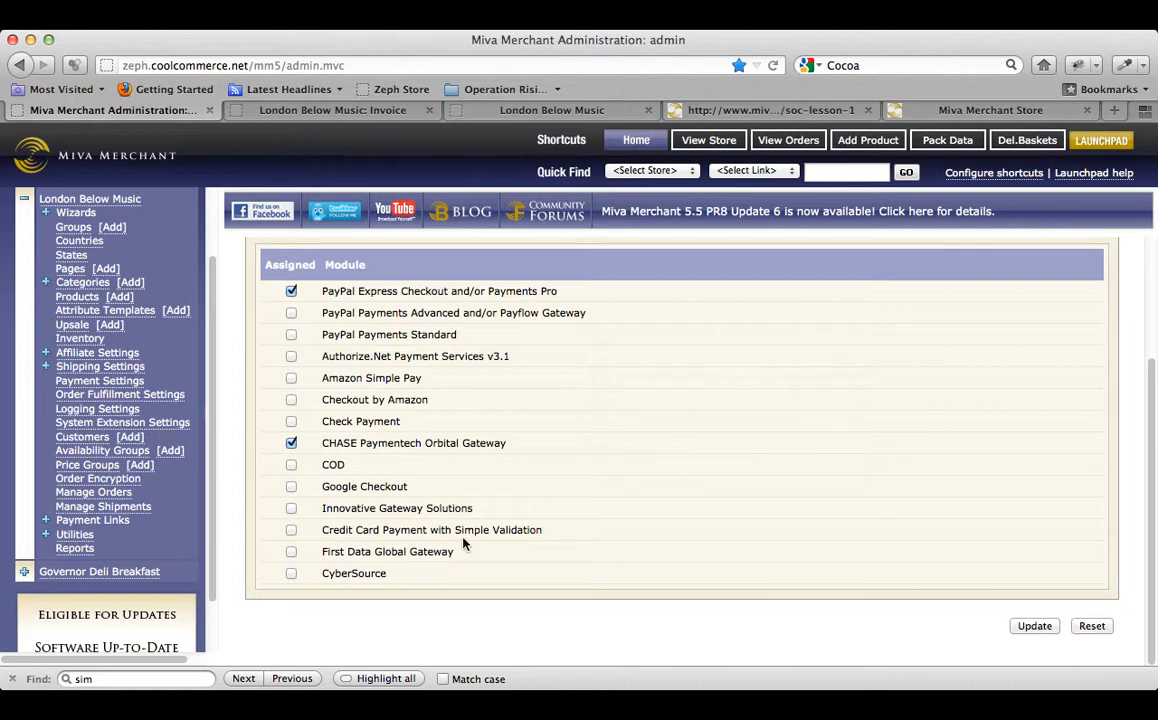
{"action": "left_click", "coordinate": [291, 531]}
{"action": "scroll", "coordinate": [120, 365], "scroll_direction": "up", "scroll_amount": 3}
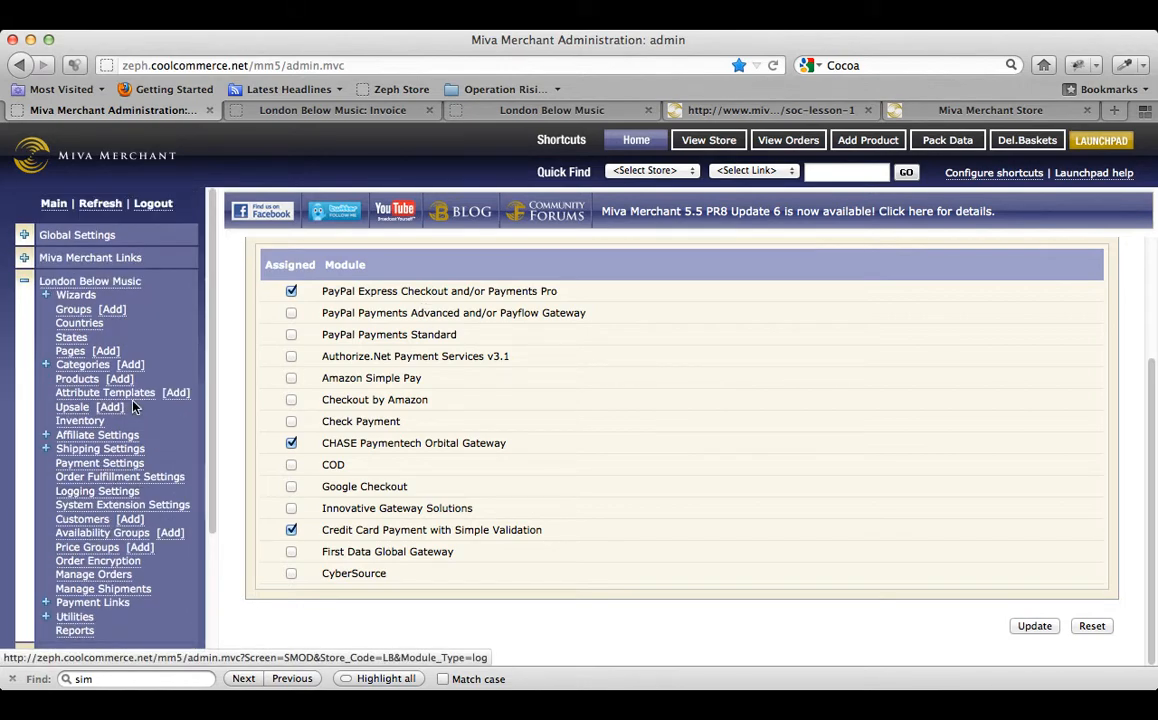
Find 'simple' in Global Settings Modules, deactivate Simple Validation (mod10), then return to Payment Settings.
{"action": "left_click", "coordinate": [24, 236]}
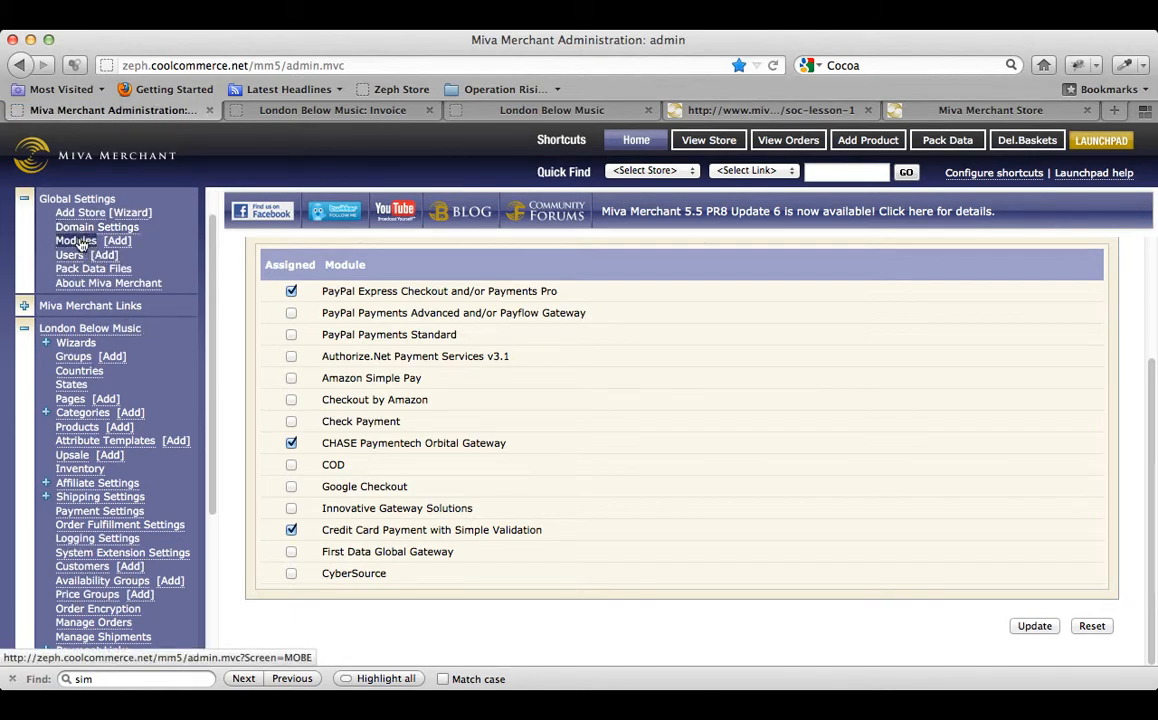
{"action": "left_click", "coordinate": [78, 241]}
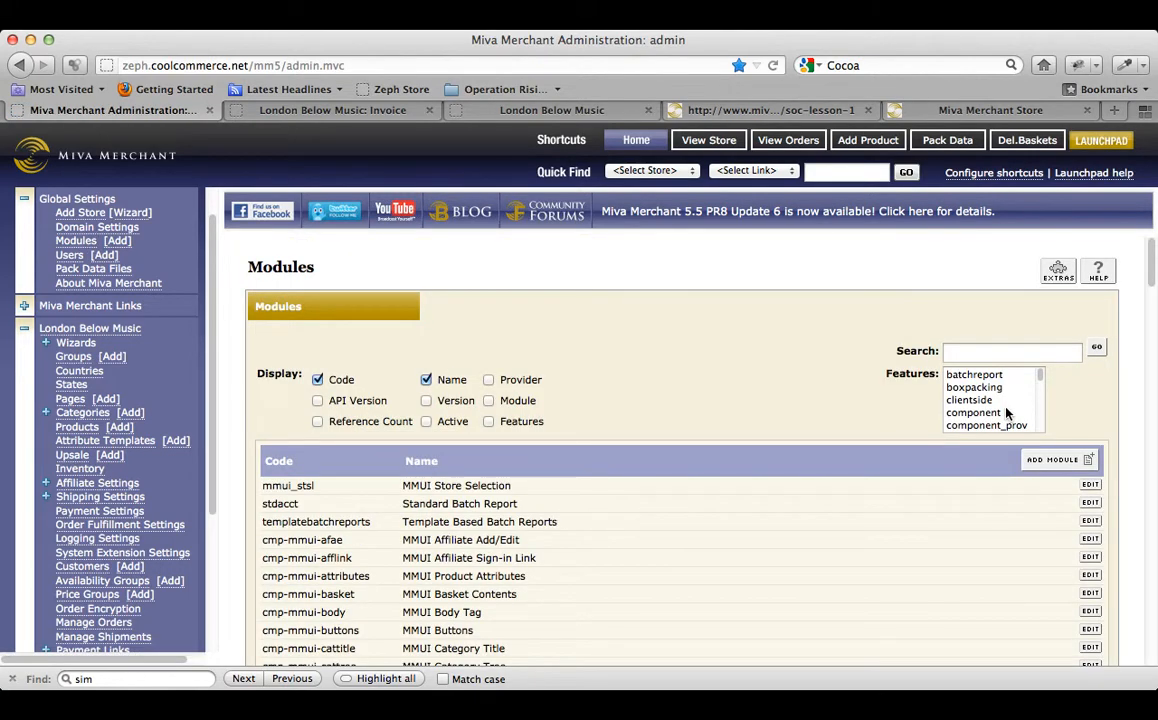
{"action": "left_click", "coordinate": [992, 356]}
{"action": "type", "text": "sim"}
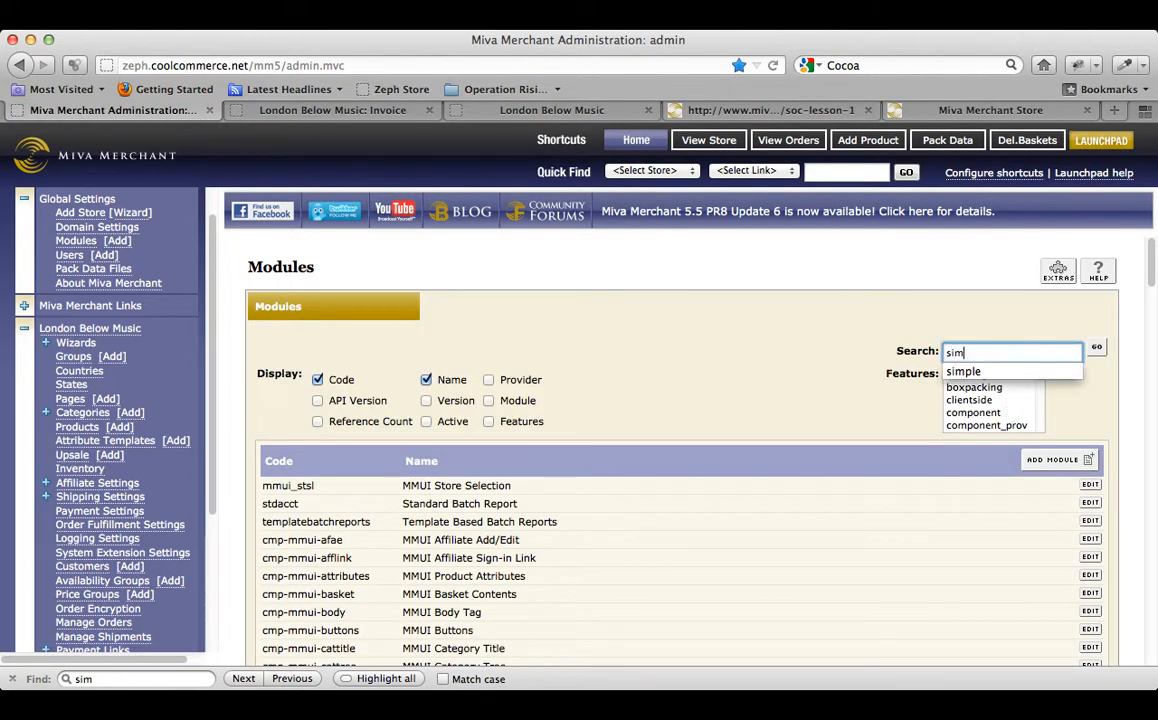
{"action": "type", "text": "ple"}
{"action": "key", "text": "Return"}
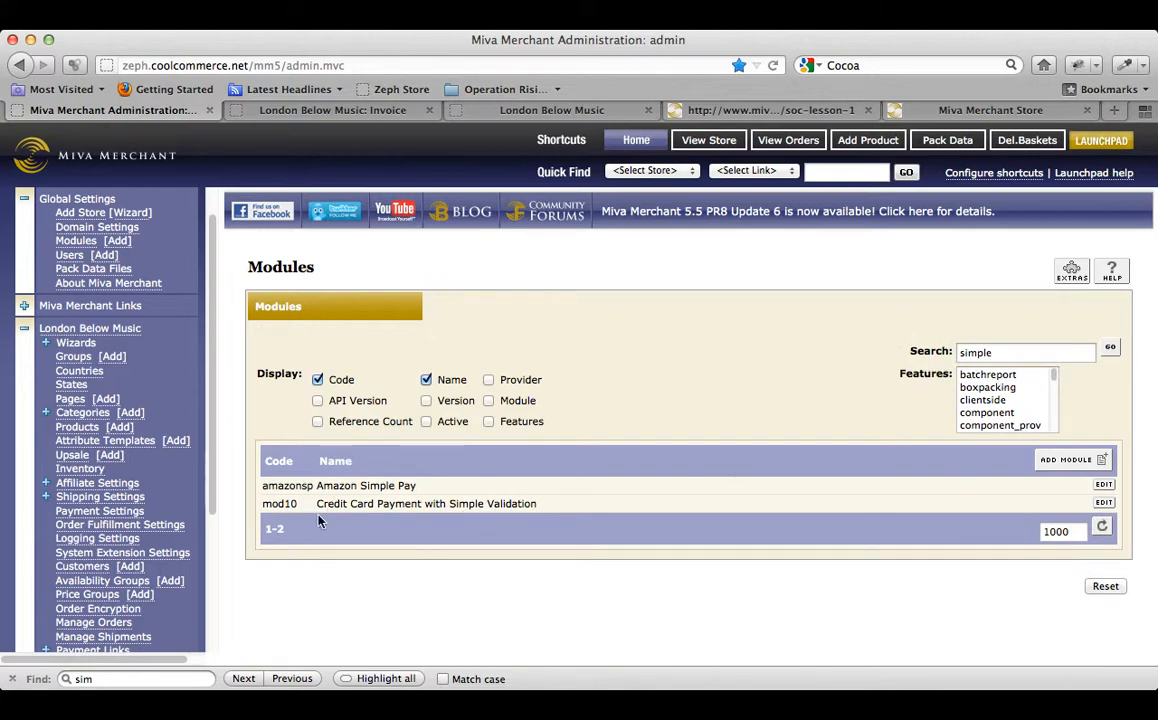
{"action": "left_click_drag", "start_coordinate": [317, 508], "coordinate": [540, 504]}
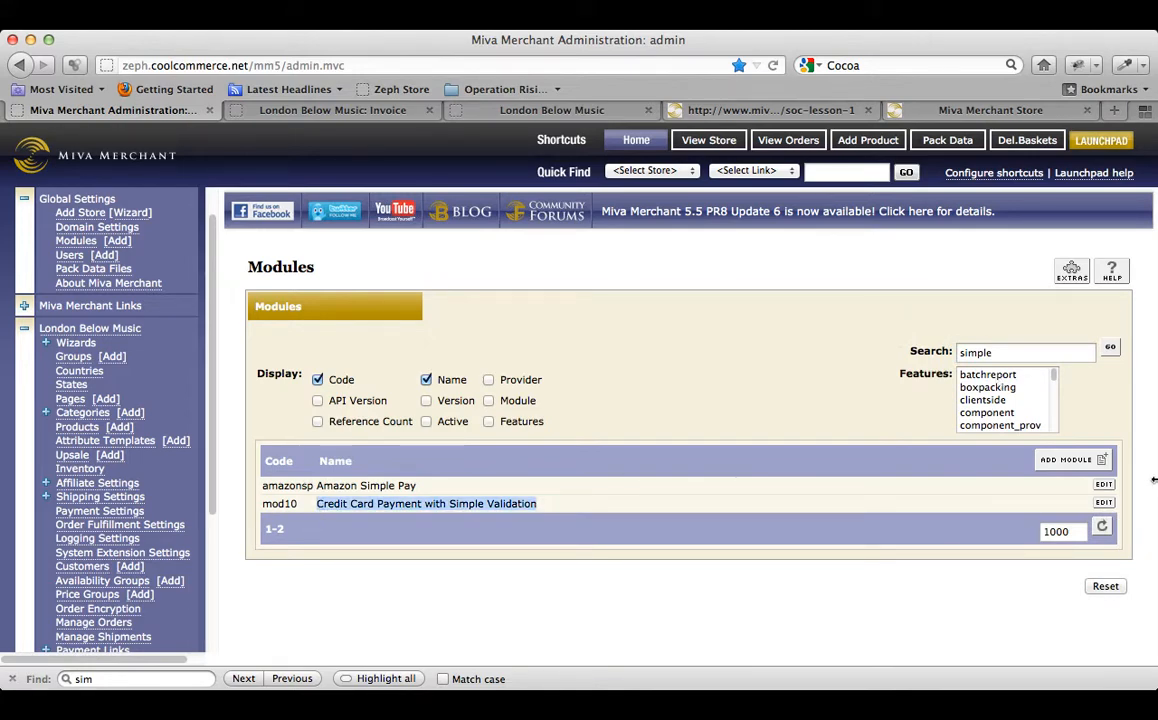
{"action": "left_click", "coordinate": [1106, 503]}
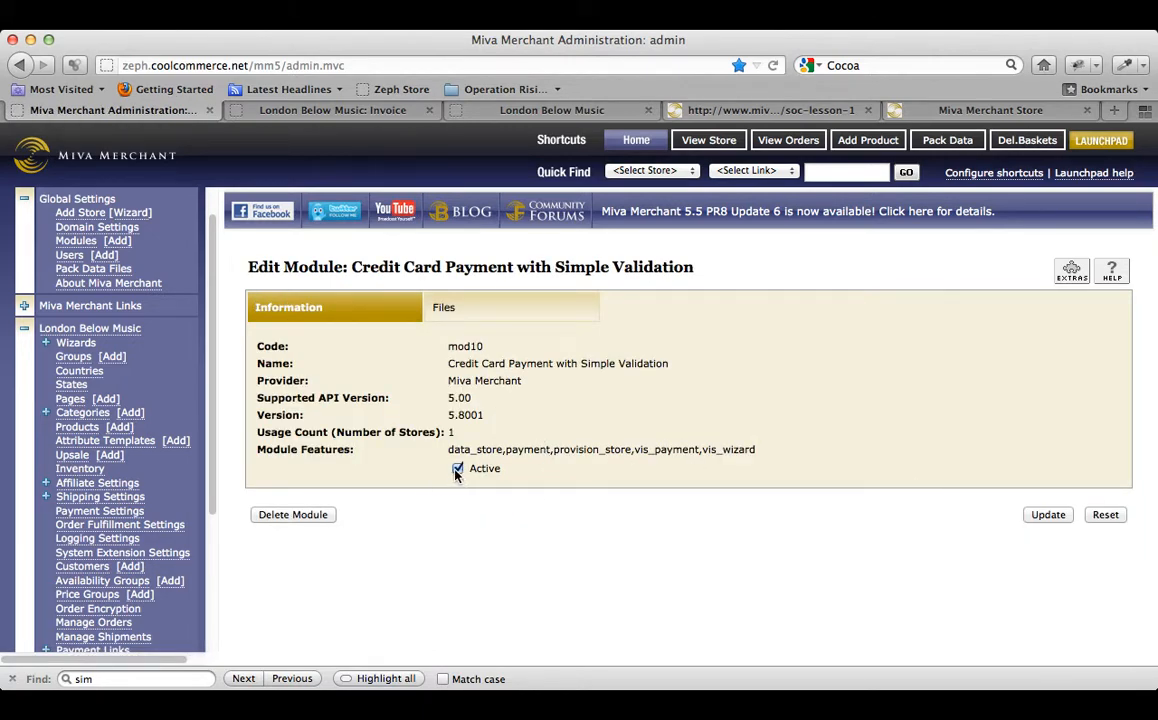
{"action": "left_click", "coordinate": [456, 469]}
{"action": "left_click", "coordinate": [1048, 514]}
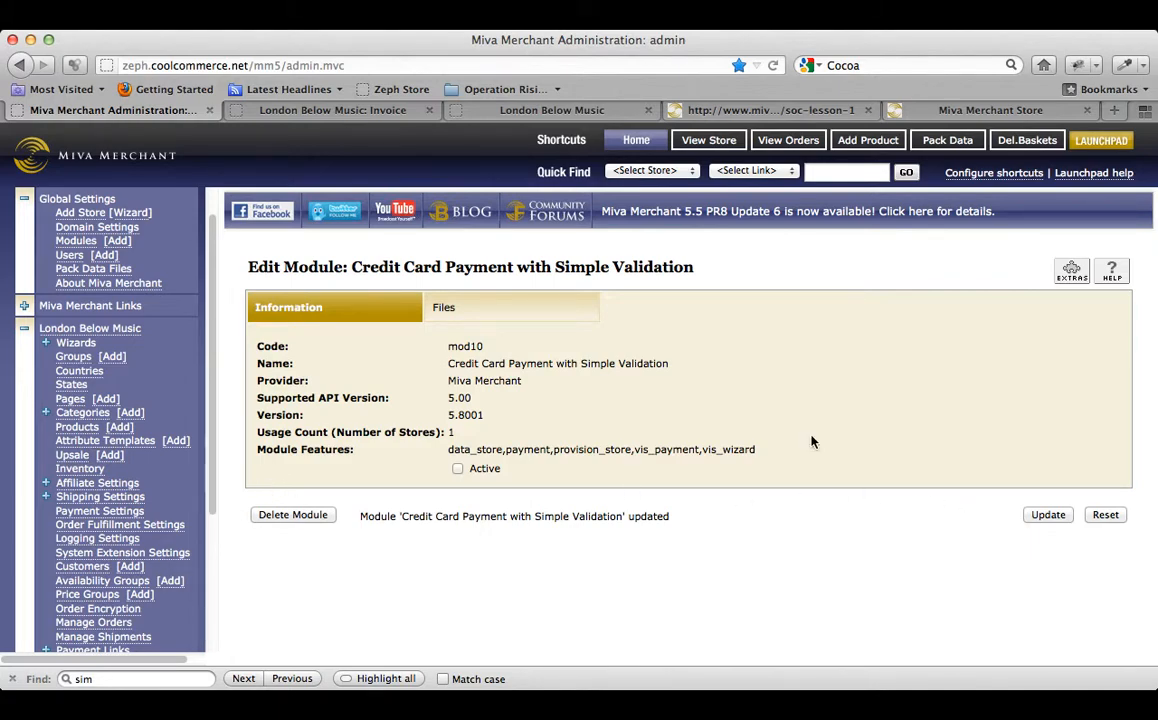
{"action": "left_click", "coordinate": [120, 516]}
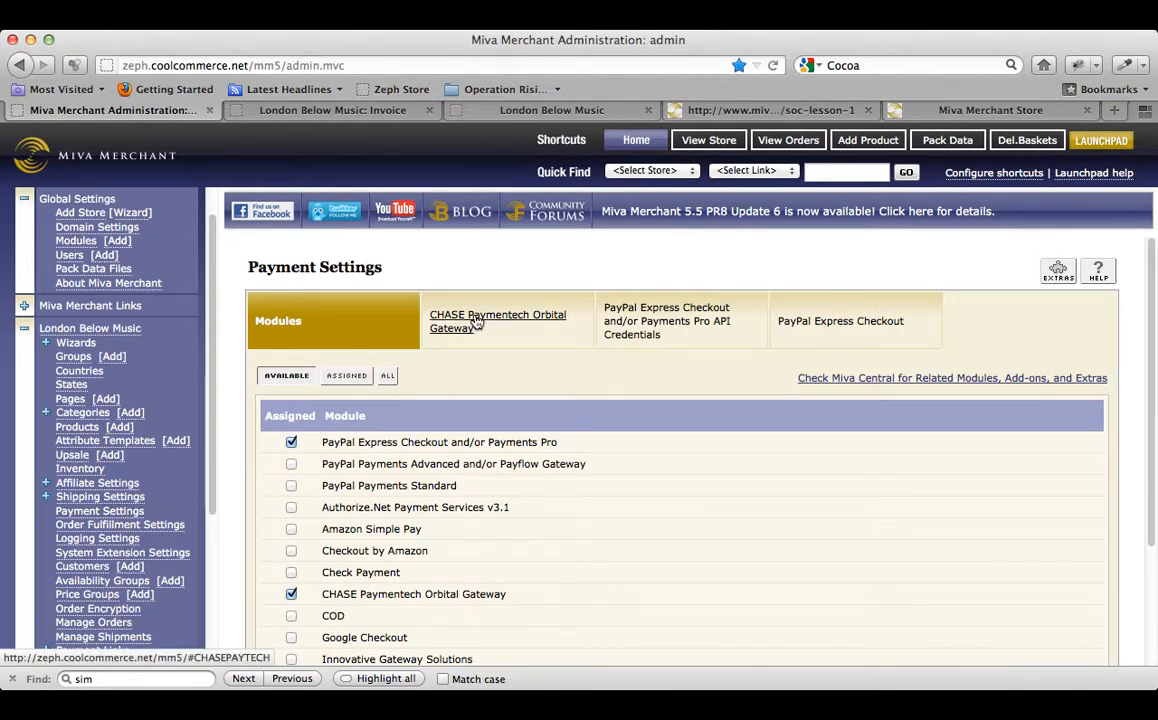
Enable American Express, Discover, MasterCard and Visa in CHASE Paymentech Orbital Gateway and save.
{"action": "left_click", "coordinate": [477, 320]}
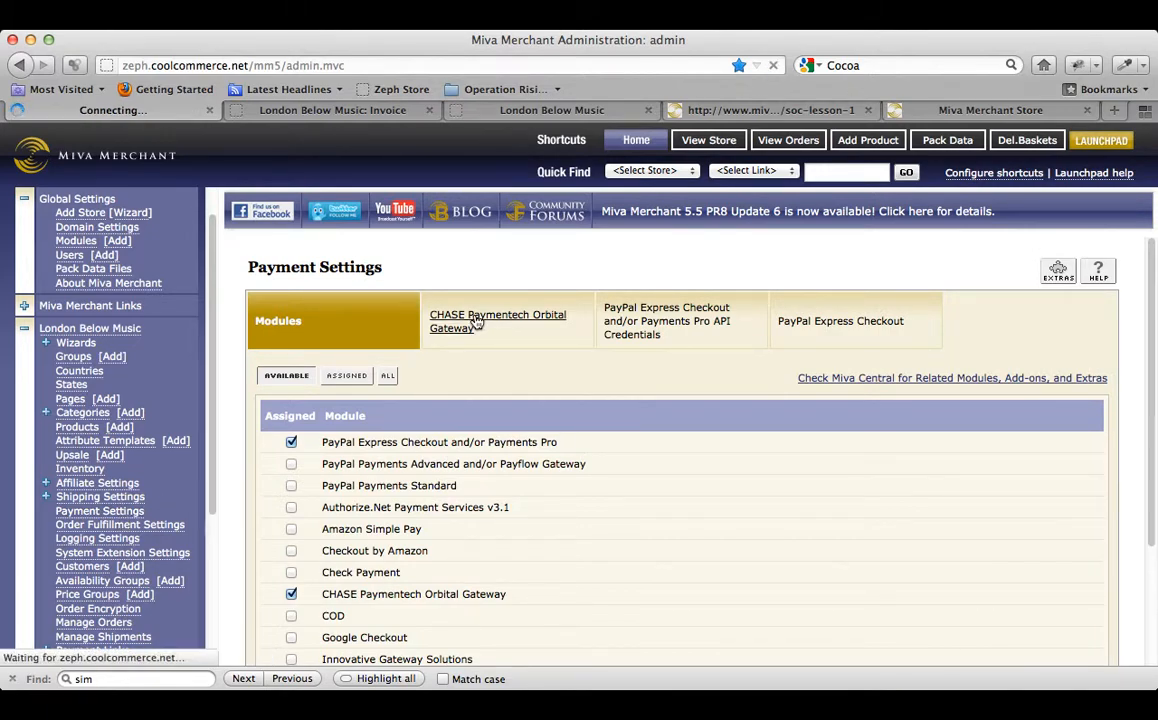
{"action": "scroll", "coordinate": [302, 402], "scroll_direction": "down", "scroll_amount": 5}
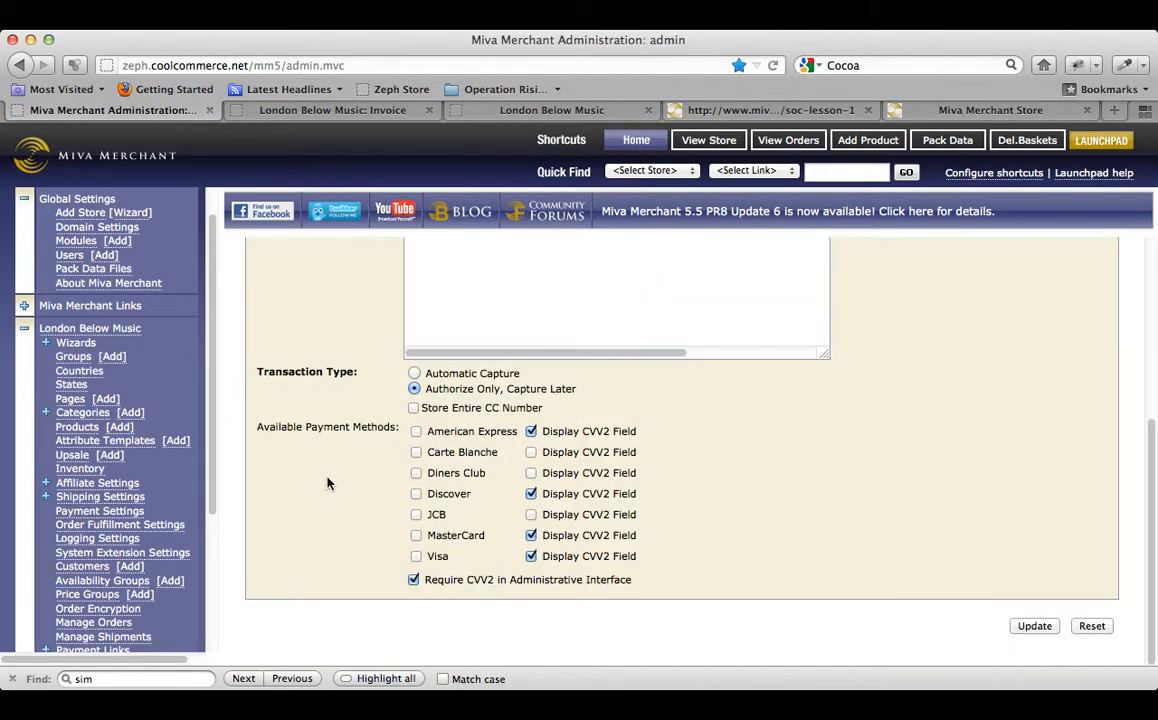
{"action": "left_click", "coordinate": [416, 432]}
{"action": "left_click", "coordinate": [416, 494]}
{"action": "left_click", "coordinate": [416, 536]}
{"action": "left_click", "coordinate": [416, 556]}
{"action": "left_click", "coordinate": [1034, 626]}
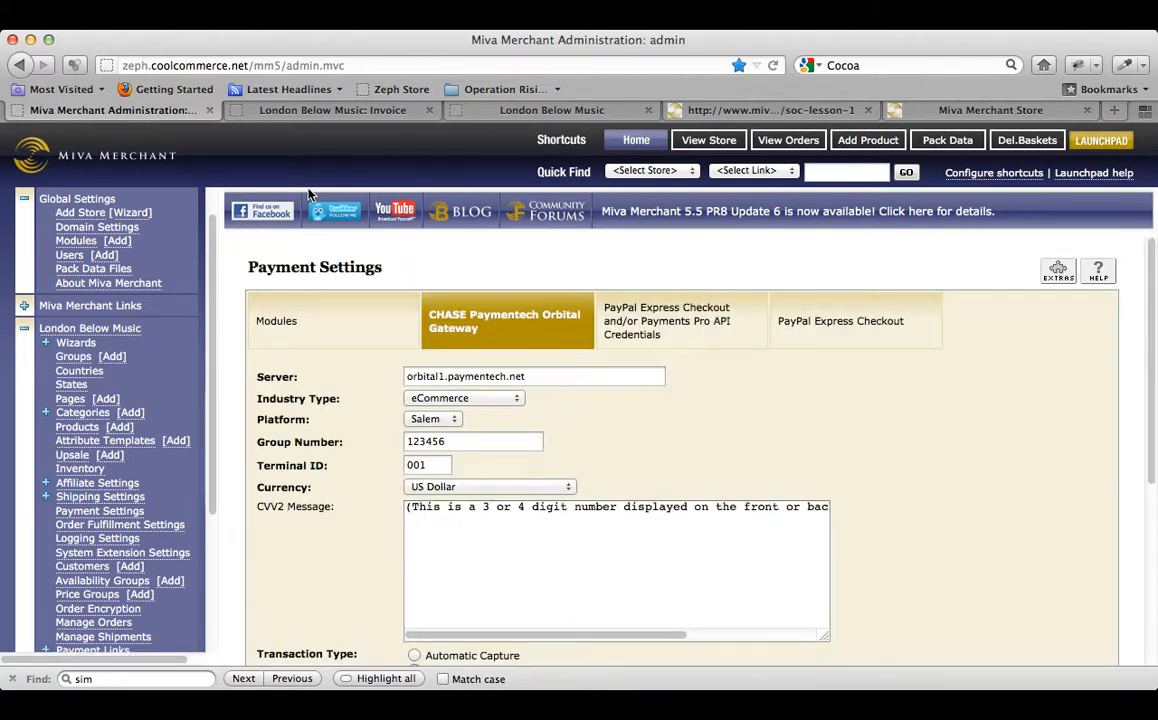
Also enable Diners Club for CHASE Paymentech and save again.
{"action": "scroll", "coordinate": [330, 380], "scroll_direction": "down", "scroll_amount": 5}
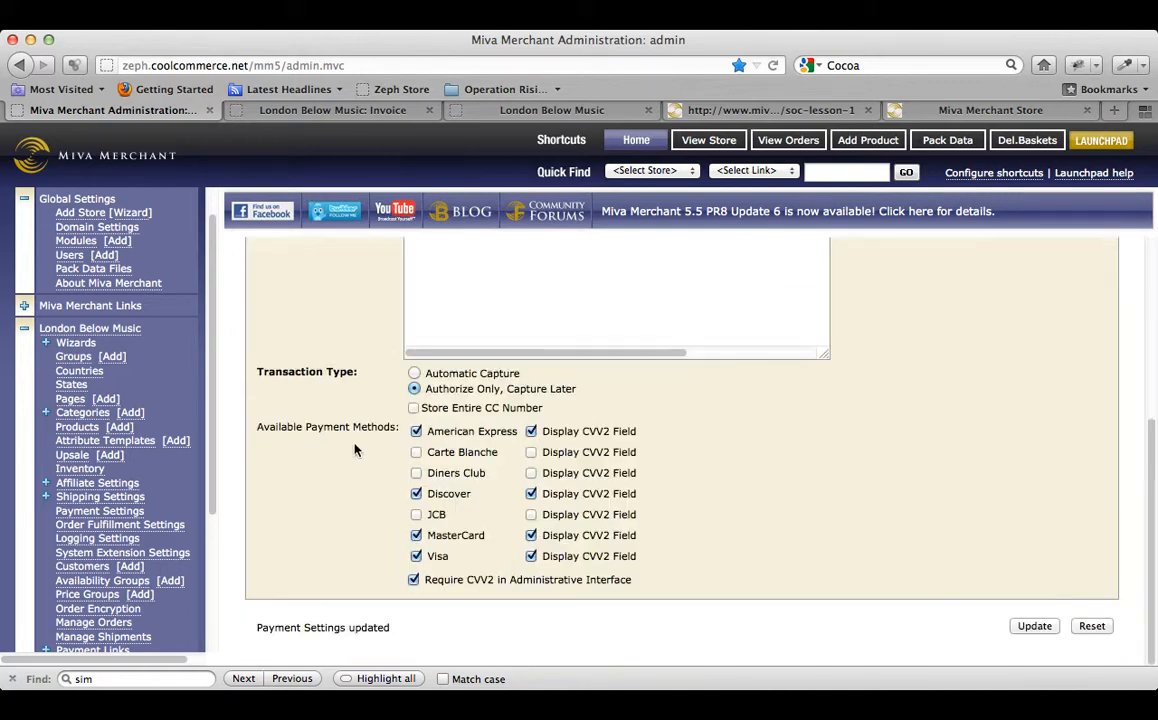
{"action": "left_click", "coordinate": [417, 474]}
{"action": "left_click", "coordinate": [1034, 626]}
On the storefront checkout, autofill test details, use shipping address for billing, and continue.
{"action": "left_click", "coordinate": [283, 110]}
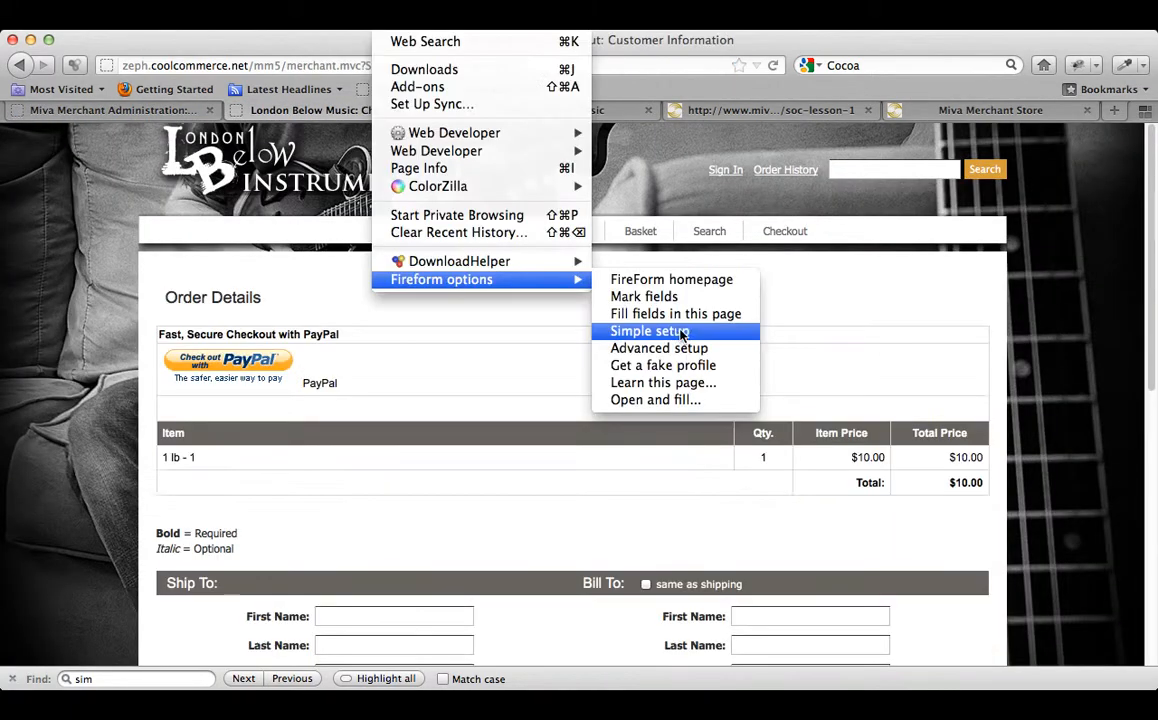
{"action": "left_click", "coordinate": [690, 325]}
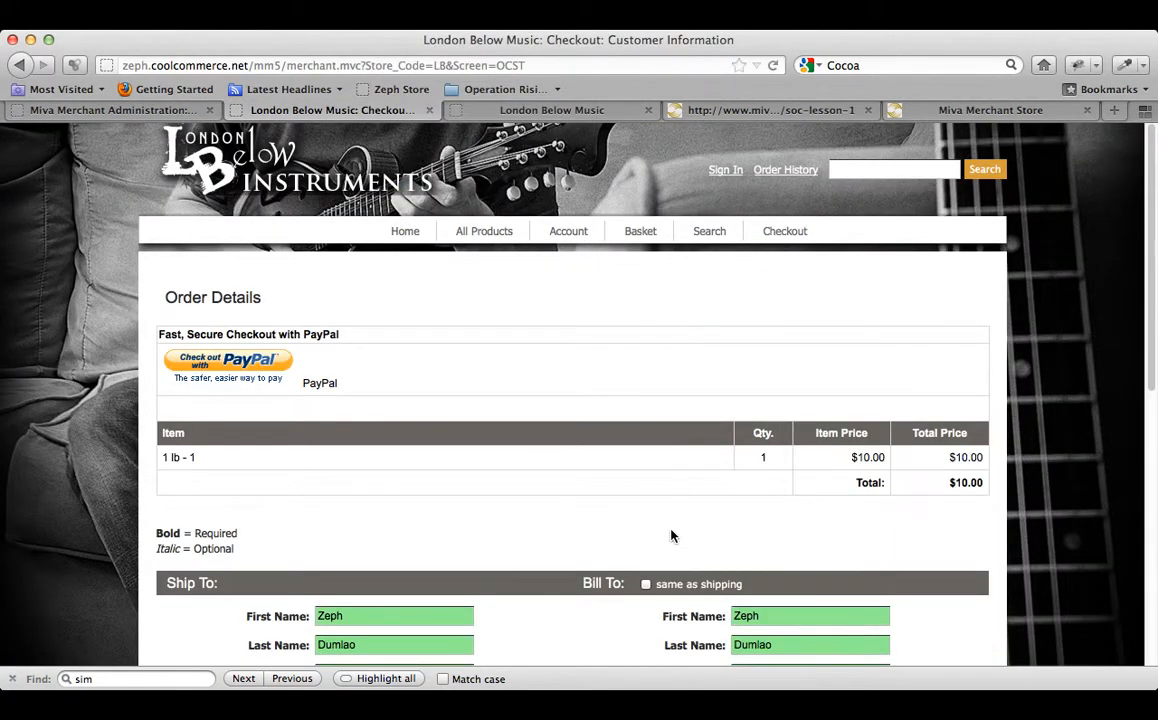
{"action": "left_click", "coordinate": [646, 588]}
{"action": "scroll", "coordinate": [646, 588], "scroll_direction": "down", "scroll_amount": 5}
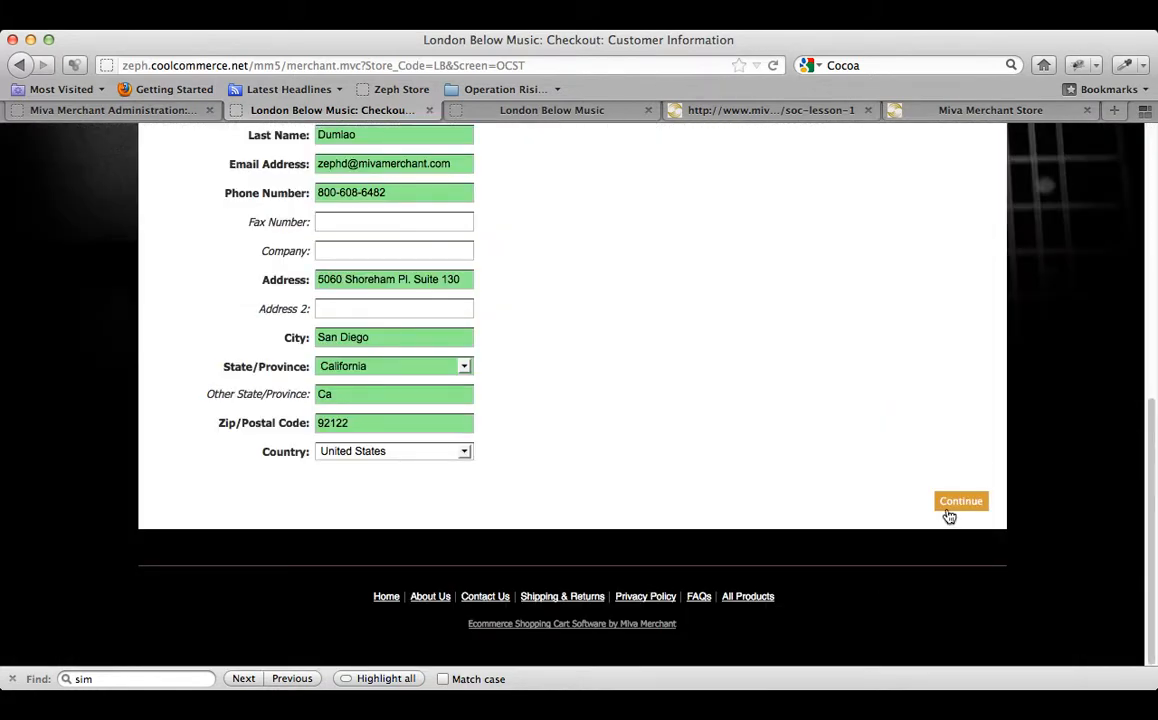
{"action": "left_click", "coordinate": [958, 501]}
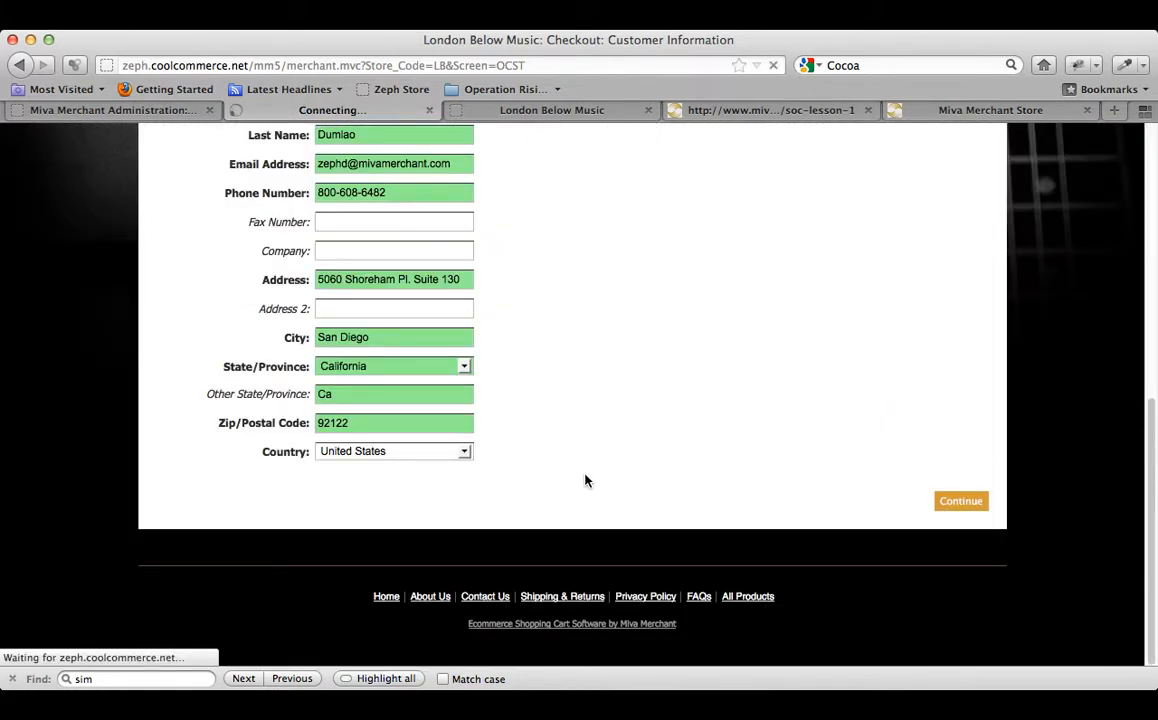
Review the card types offered under Pay With, then return to the admin tab.
{"action": "scroll", "coordinate": [587, 478], "scroll_direction": "down", "scroll_amount": 5}
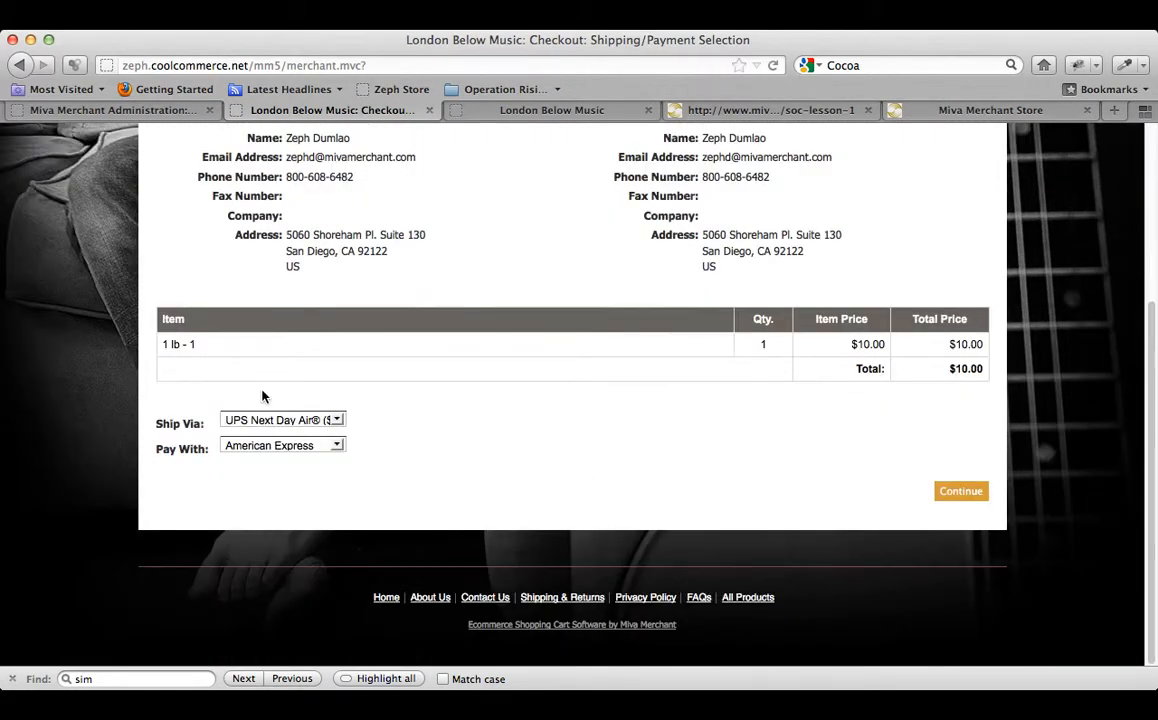
{"action": "left_click", "coordinate": [251, 447]}
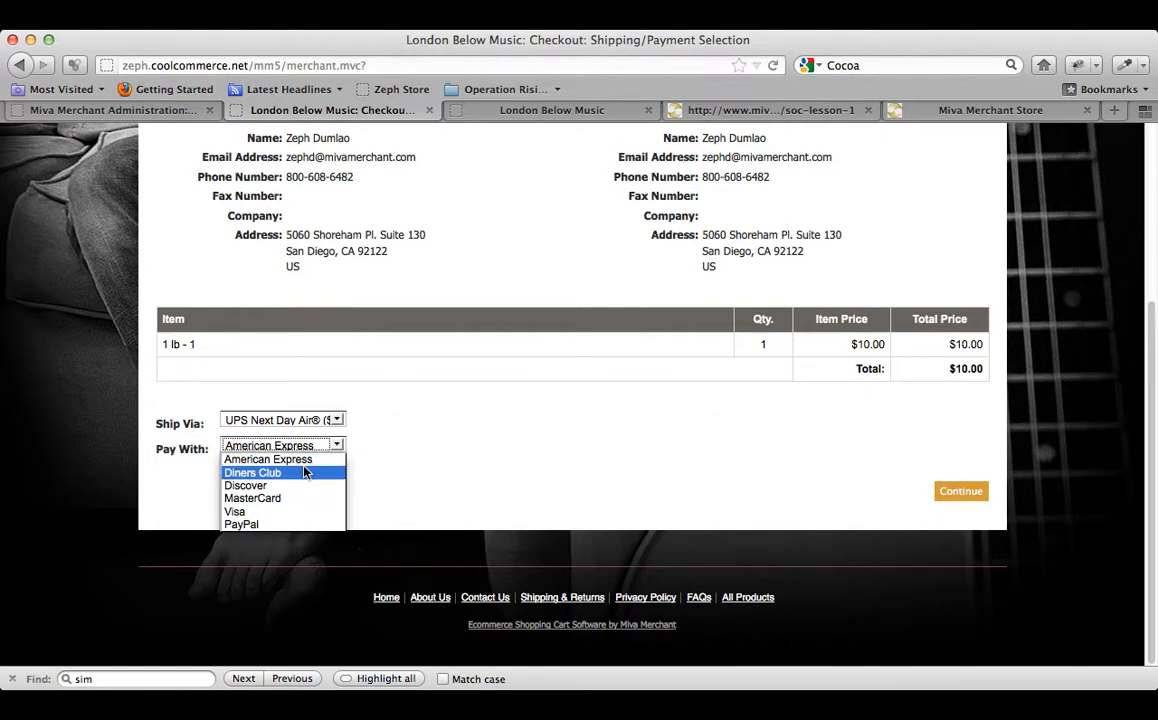
{"action": "left_click", "coordinate": [540, 438]}
{"action": "left_click", "coordinate": [122, 111]}
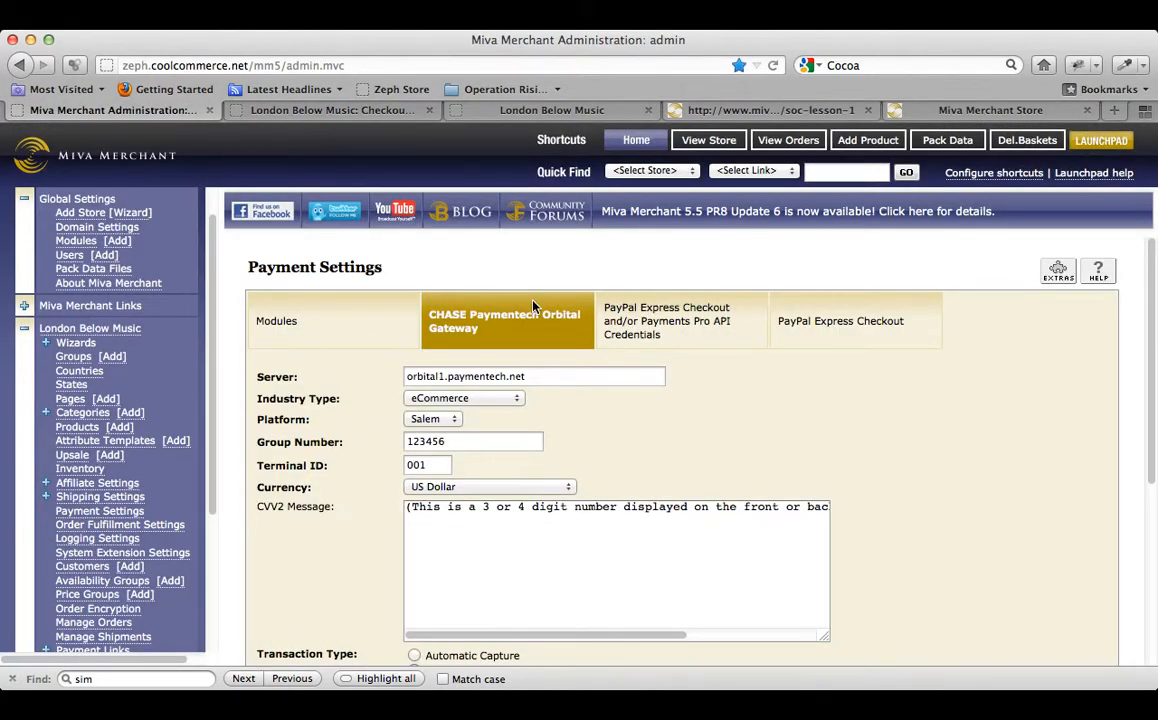
Uncheck Diners Club, leaving CHASE Paymentech with Amex, Discover, MasterCard and Visa.
{"action": "scroll", "coordinate": [533, 310], "scroll_direction": "down", "scroll_amount": 5}
{"action": "left_click", "coordinate": [416, 473]}
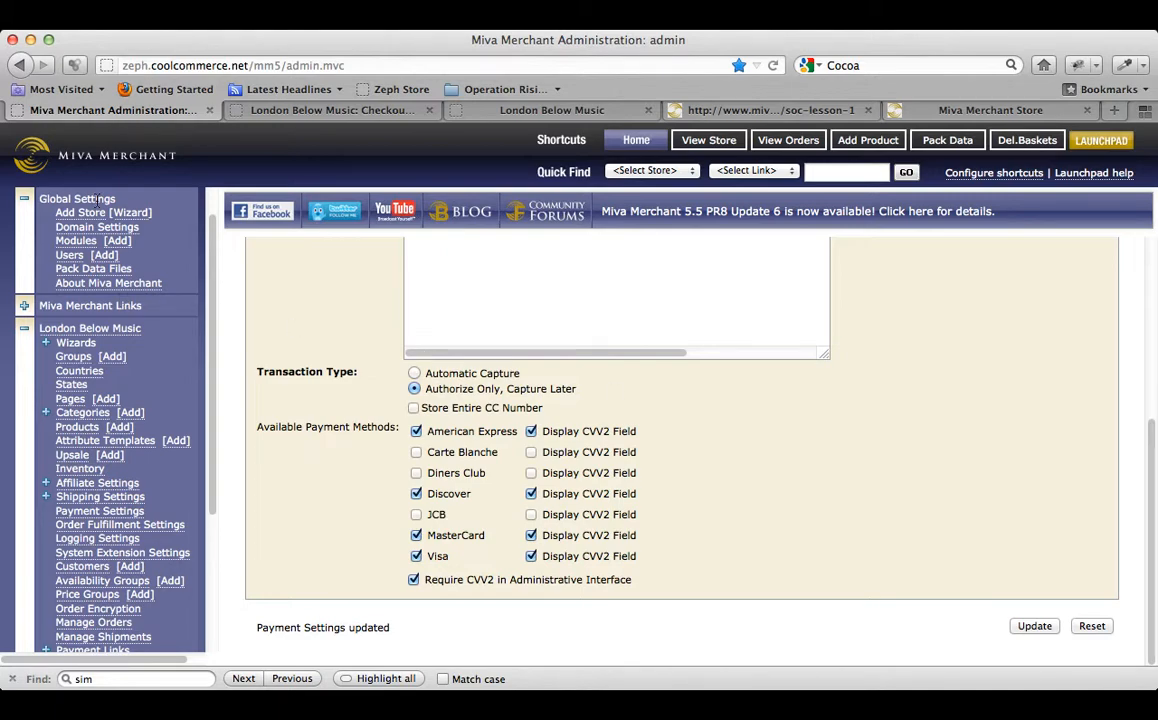
{"action": "left_click", "coordinate": [75, 245]}
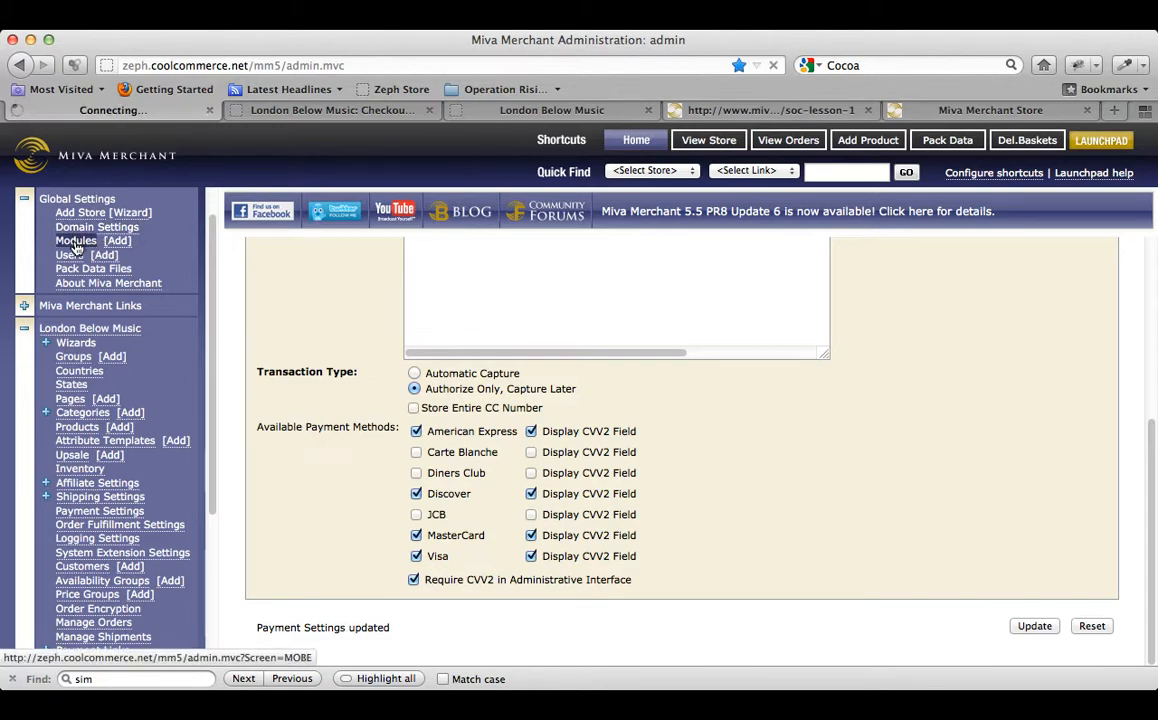